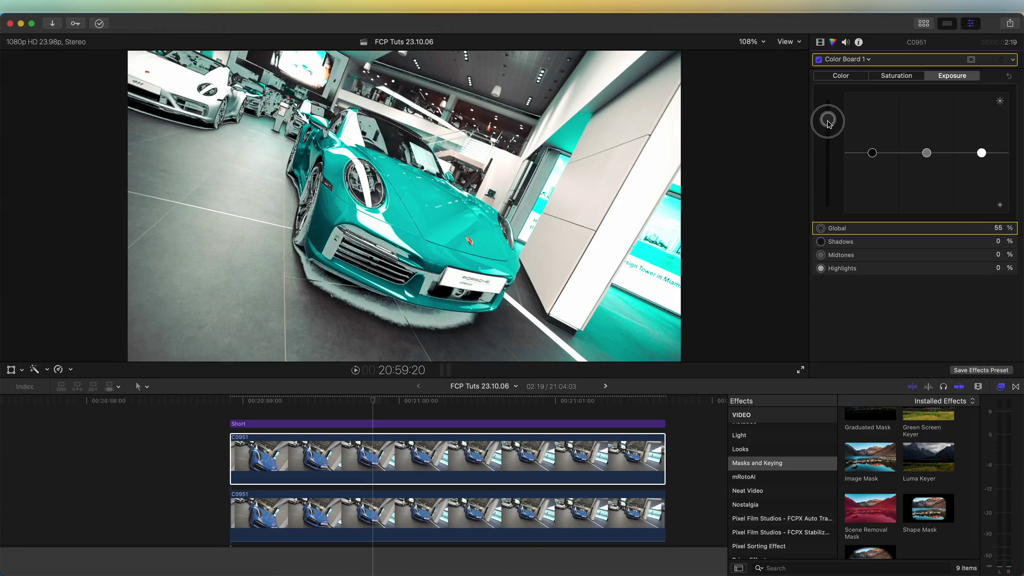
# Place teal-graded clip C0951 alone under the Short layer, with the playhead near its start
pyautogui.moveTo(828, 122); pyautogui.dragTo(828, 155)
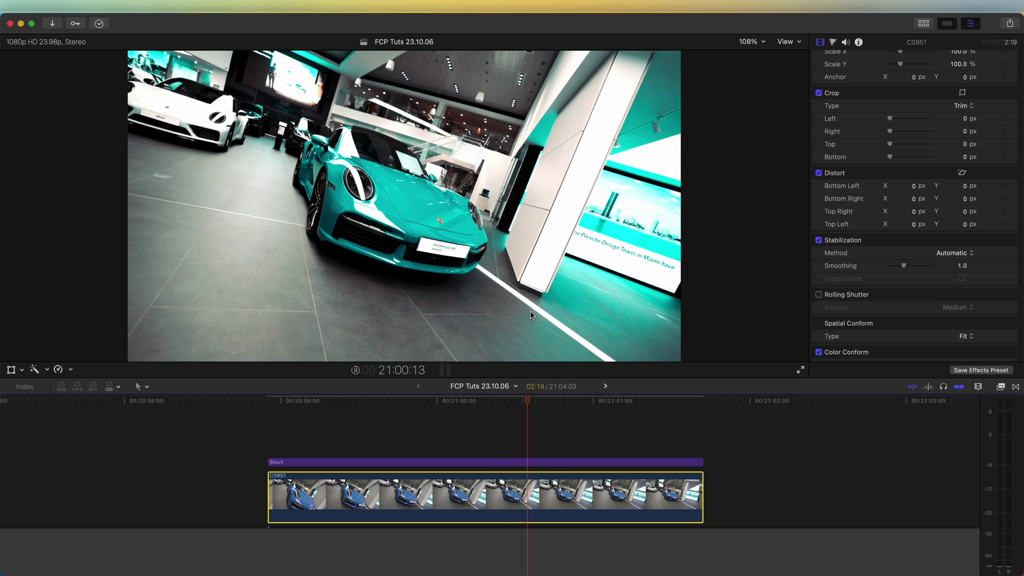
pyautogui.click(445, 401)
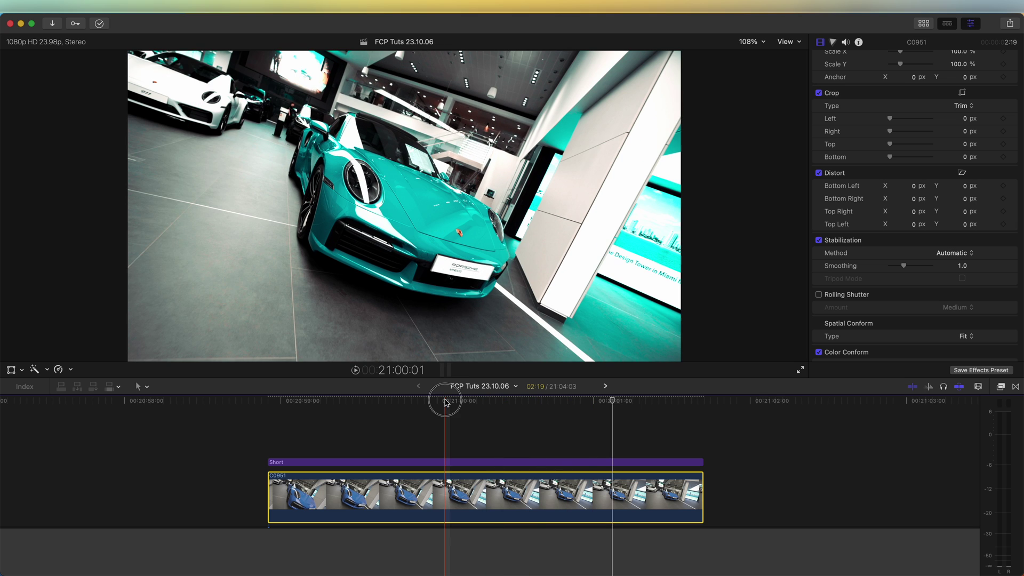
# Duplicate clip C0951 onto the layer above and park the playhead at 20:59:19
pyautogui.click(440, 462)
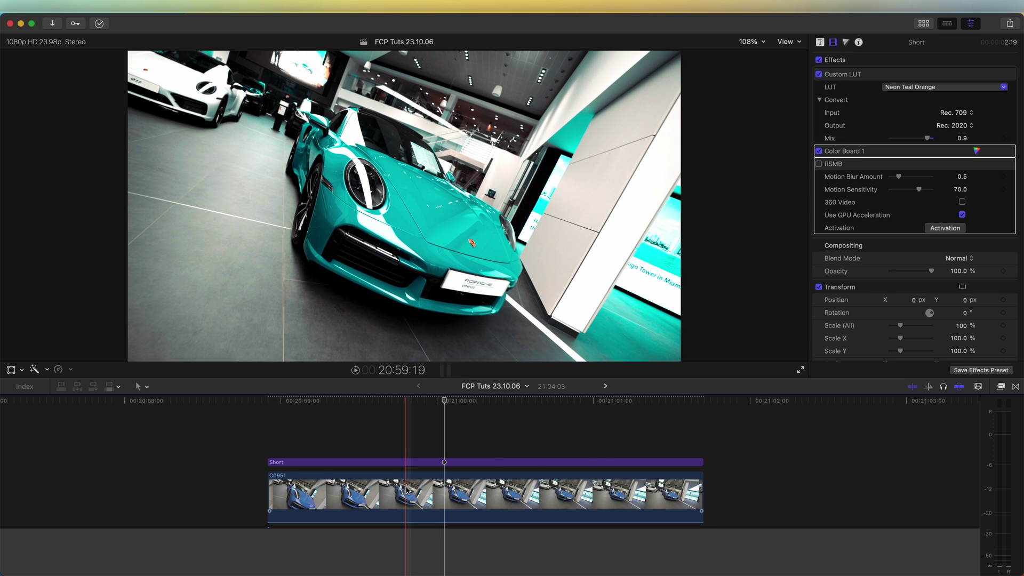
pyautogui.moveTo(406, 492); pyautogui.dragTo(410, 462)
pyautogui.hscroll(3, 383, 405)
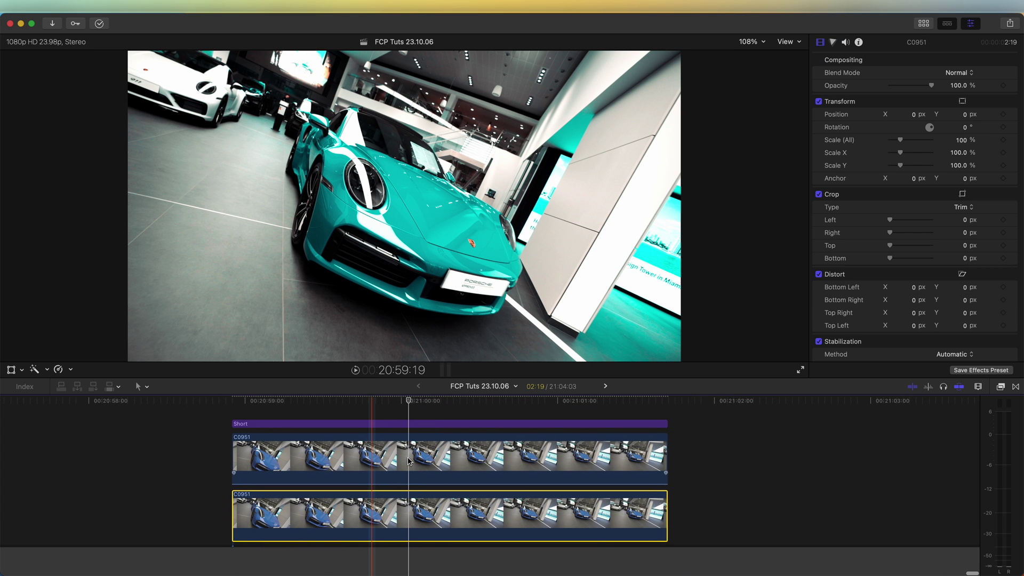
pyautogui.click(371, 403)
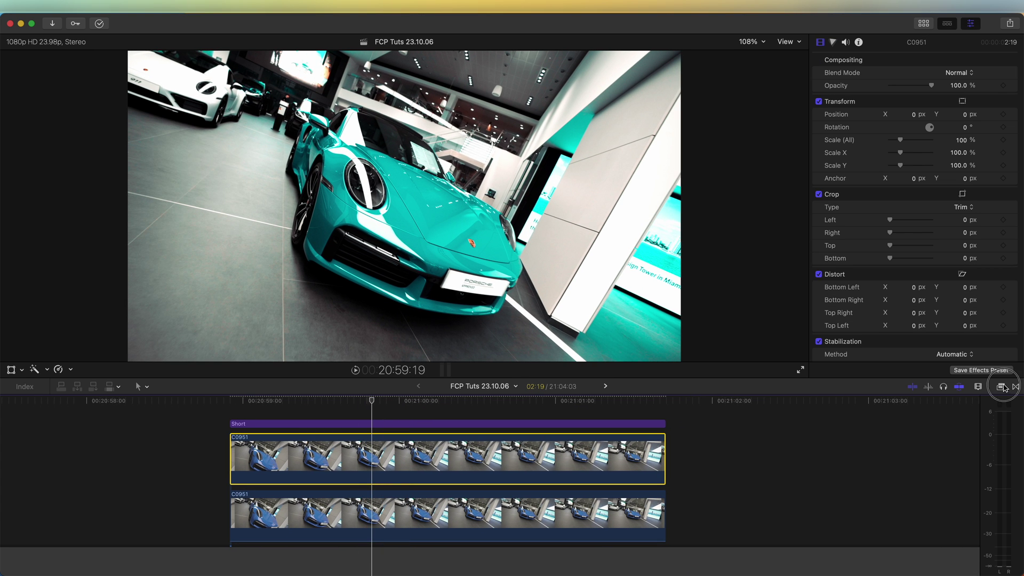
# Apply the Masks and Keying Luma Keyer to the upper C0951 copy
pyautogui.click(1002, 387)
pyautogui.scroll(-4, 924, 462)
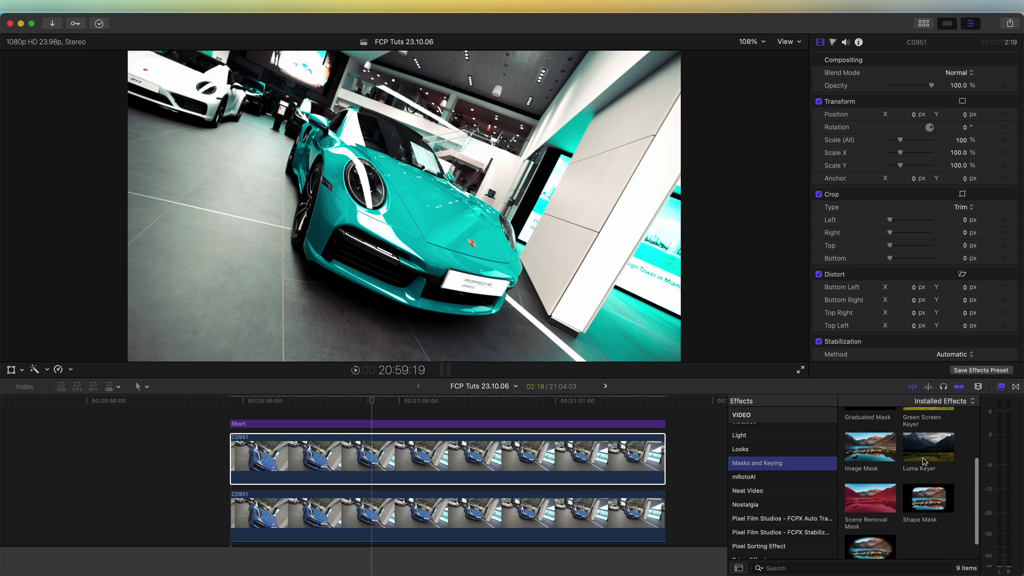
pyautogui.moveTo(924, 462); pyautogui.dragTo(382, 458)
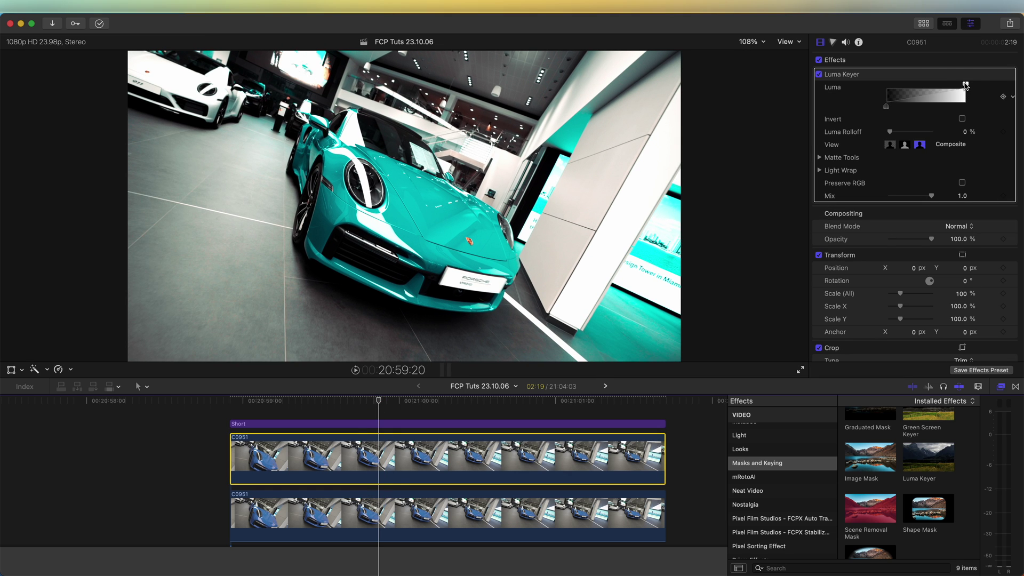
# Tighten the Luma Keyer's upper and lower luma range limits
pyautogui.moveTo(966, 85); pyautogui.dragTo(928, 106)
pyautogui.moveTo(911, 107); pyautogui.dragTo(918, 107)
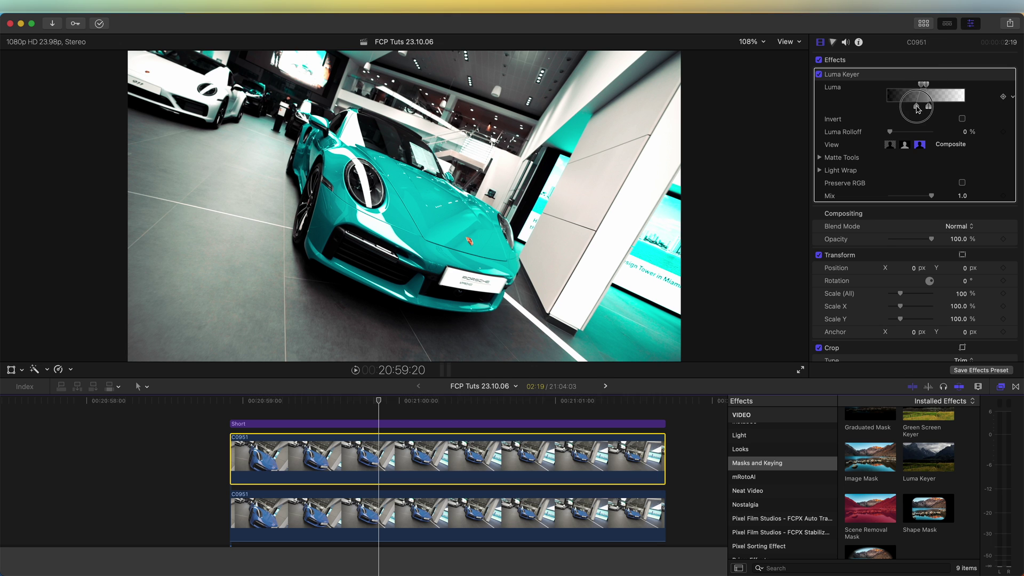
pyautogui.click(833, 43)
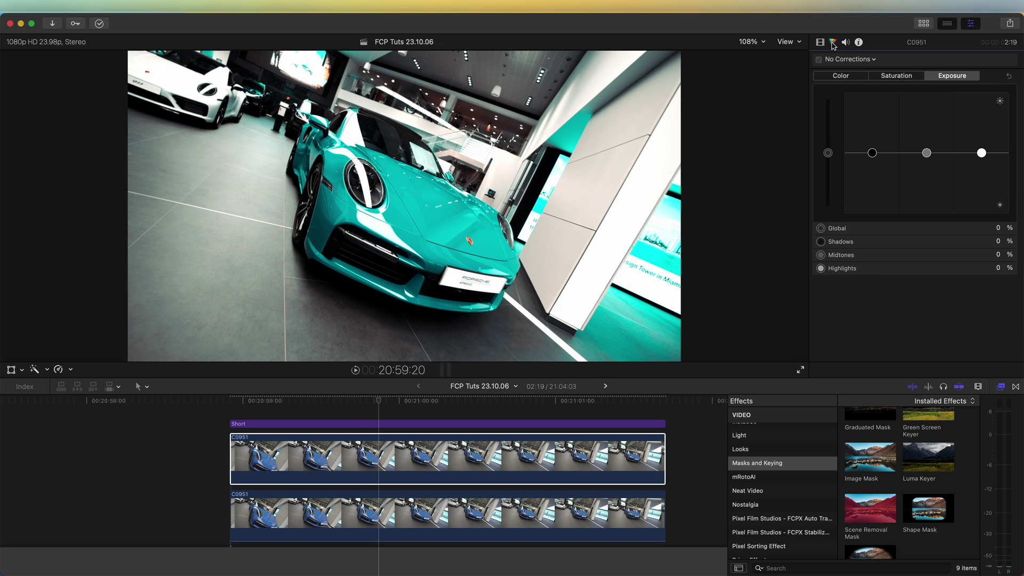
# Add a Color Board correction and order Color Board 1 above the Luma Keyer
pyautogui.click(848, 60)
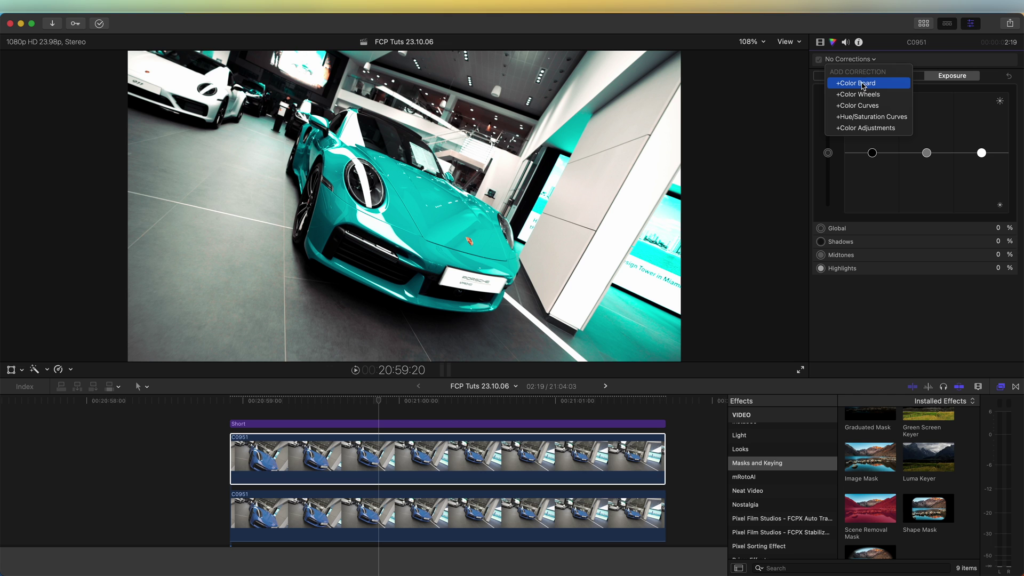
pyautogui.click(864, 83)
pyautogui.click(821, 42)
pyautogui.moveTo(836, 207); pyautogui.dragTo(834, 87)
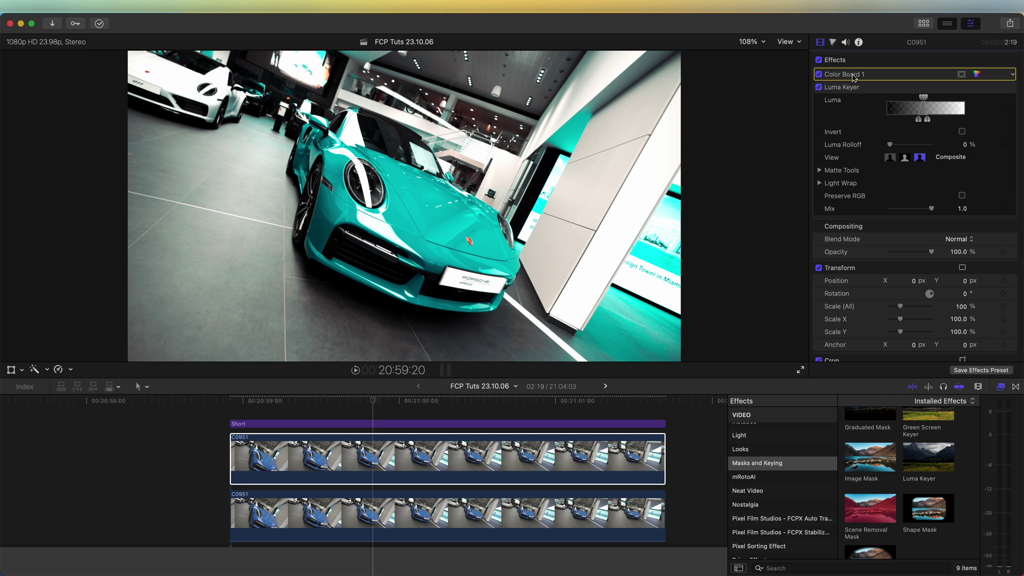
# Raise Color Board 1's Global exposure to 72%
pyautogui.click(977, 74)
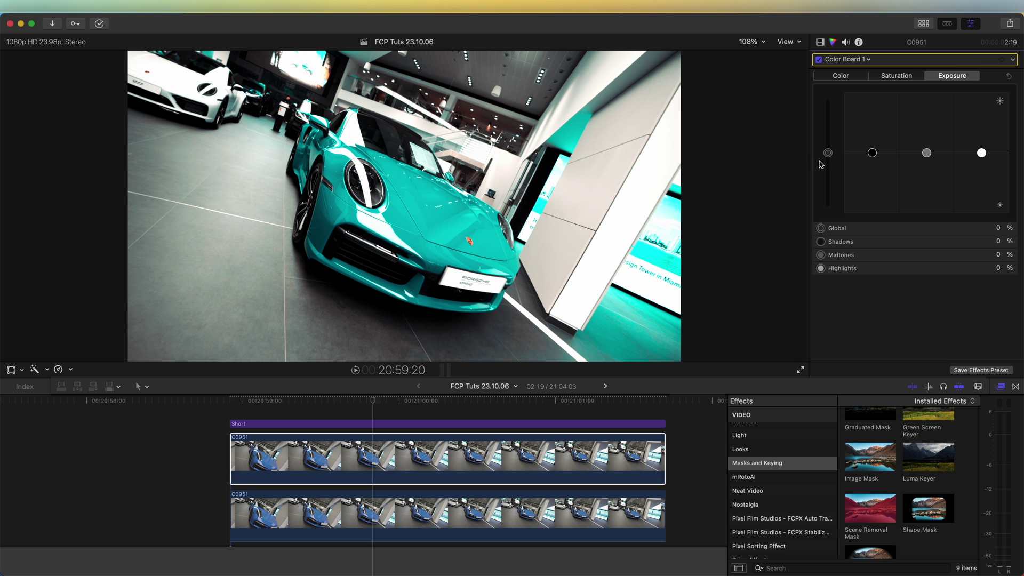
pyautogui.moveTo(828, 154); pyautogui.dragTo(830, 111)
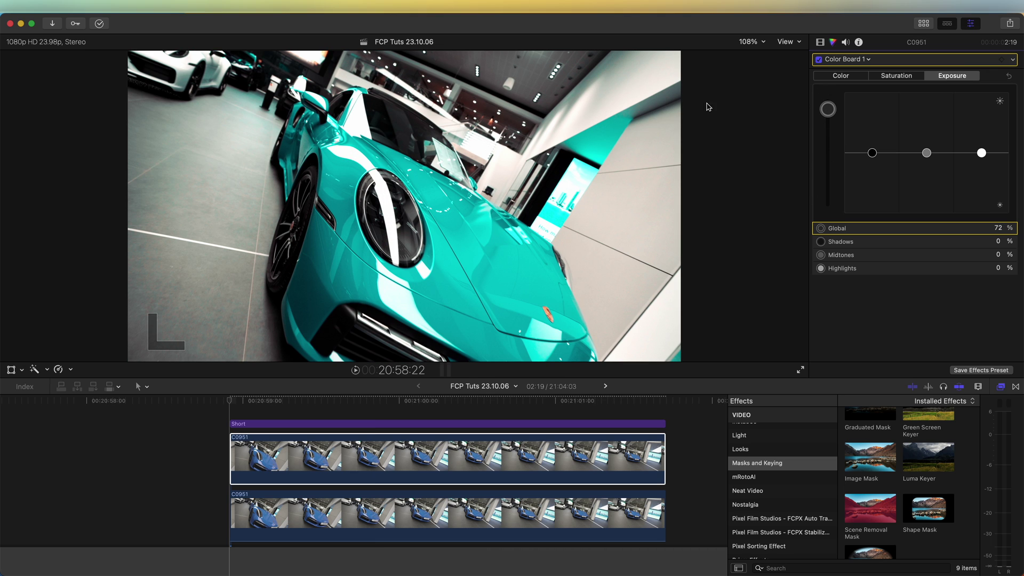
pyautogui.click(314, 401)
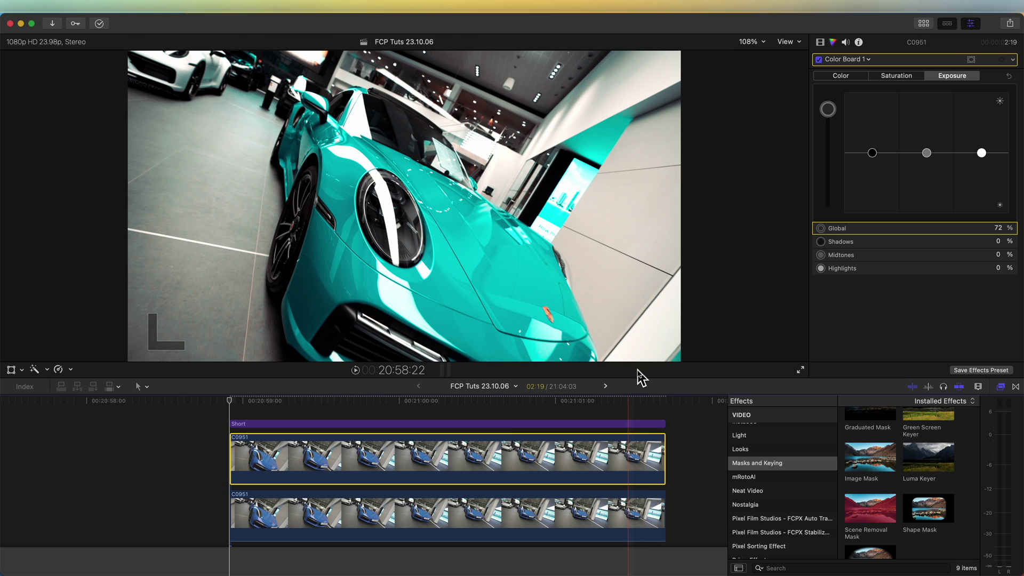
# Keyframe Global exposure from 72% at 20:58:22 to about 0% at 21:01:13, then play it back
pyautogui.click(1002, 60)
pyautogui.moveTo(389, 397); pyautogui.dragTo(647, 408)
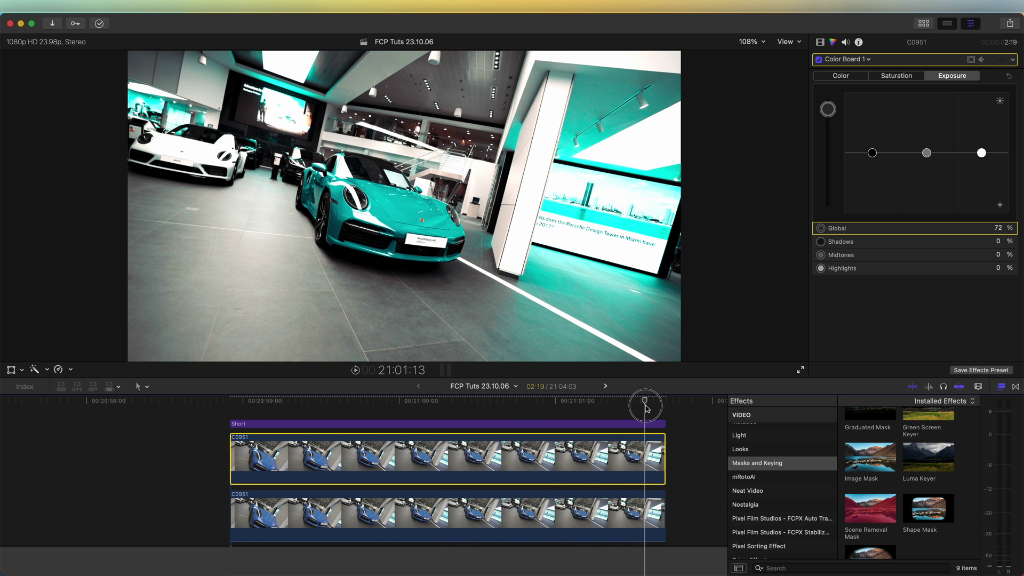
pyautogui.moveTo(827, 110); pyautogui.dragTo(827, 141)
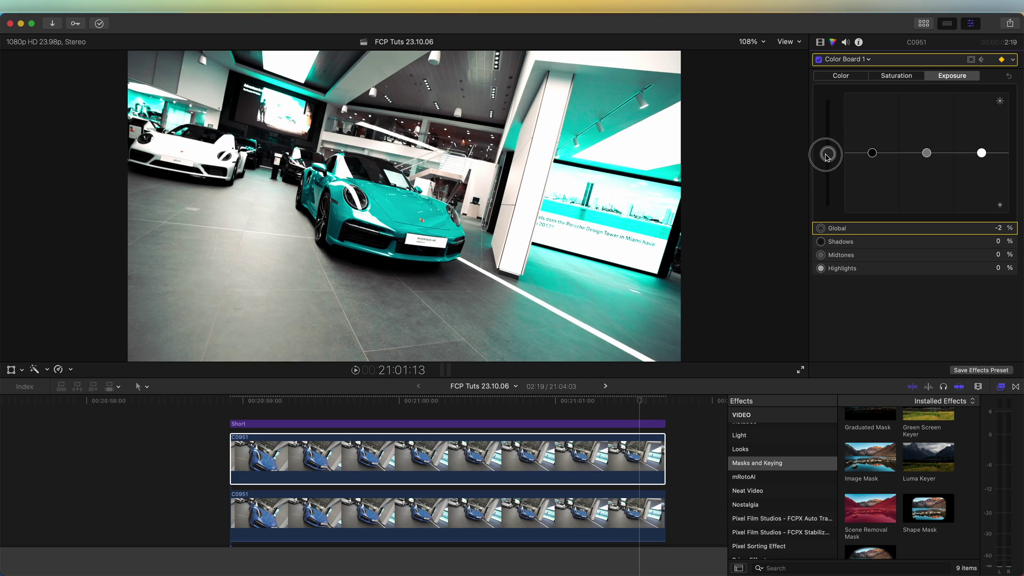
pyautogui.click(231, 433)
pyautogui.press('space')
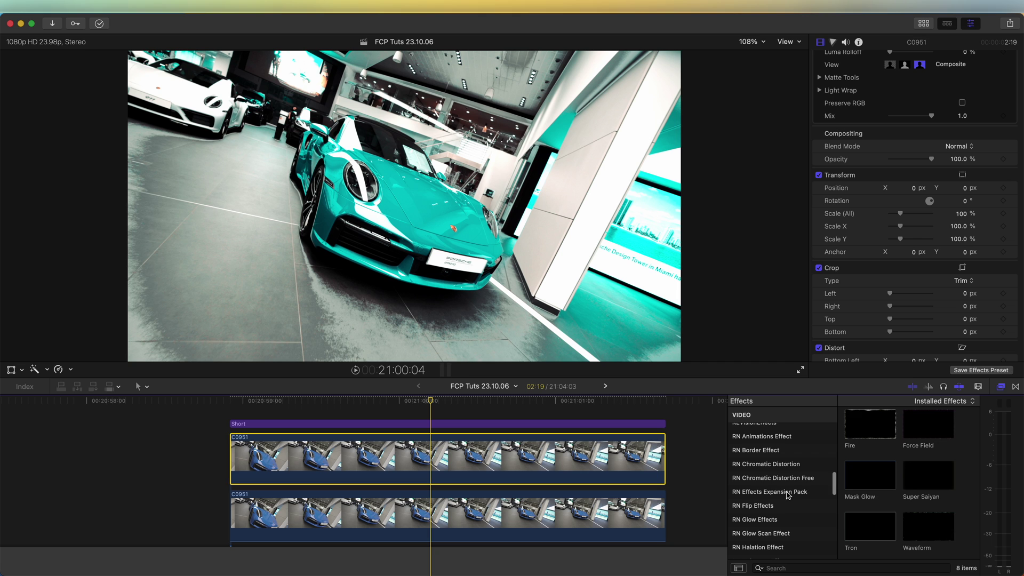
# Apply RN Effects Expansion Pack Glint at Exposure 2.0 to the upper clip and set Luma Rolloff to 63.23%
pyautogui.click(769, 492)
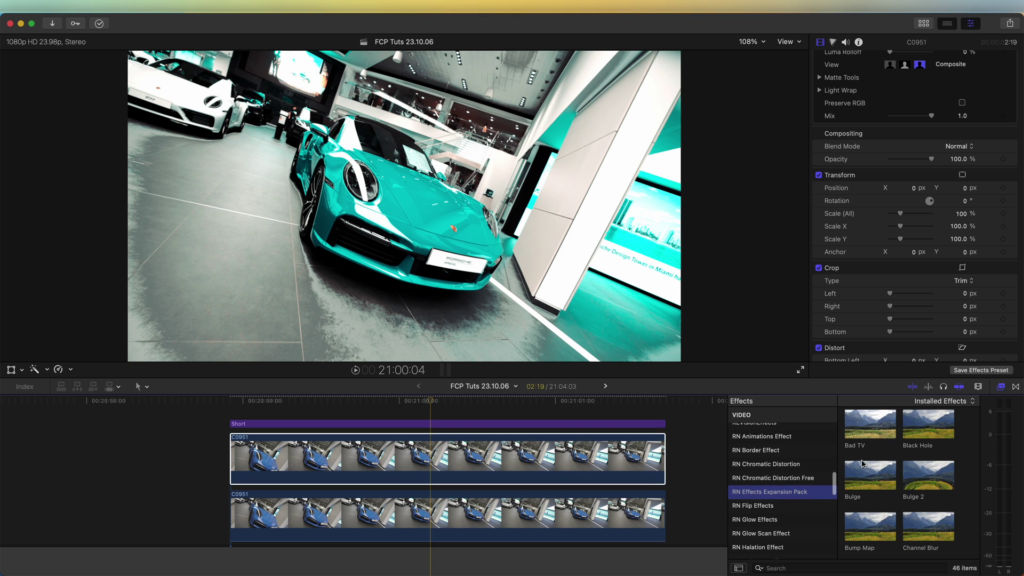
pyautogui.scroll(-5, 905, 468)
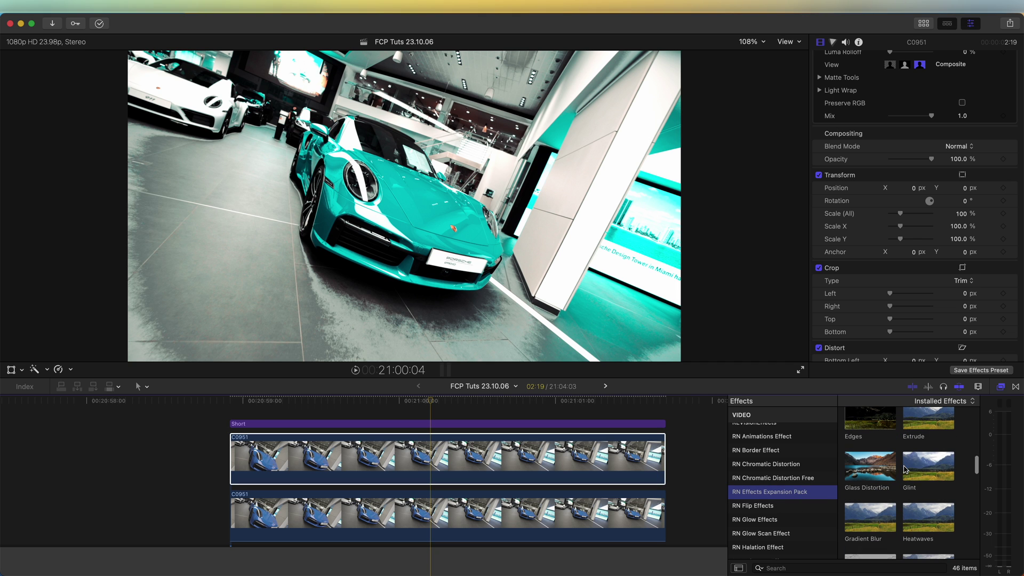
pyautogui.moveTo(923, 471); pyautogui.dragTo(428, 464)
pyautogui.moveTo(905, 141); pyautogui.dragTo(920, 144)
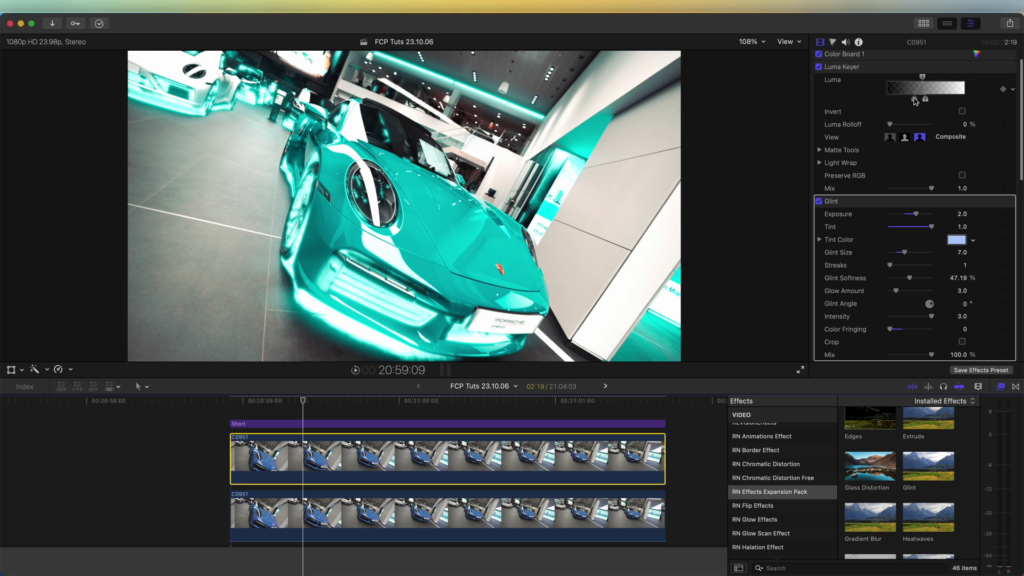
pyautogui.click(915, 100)
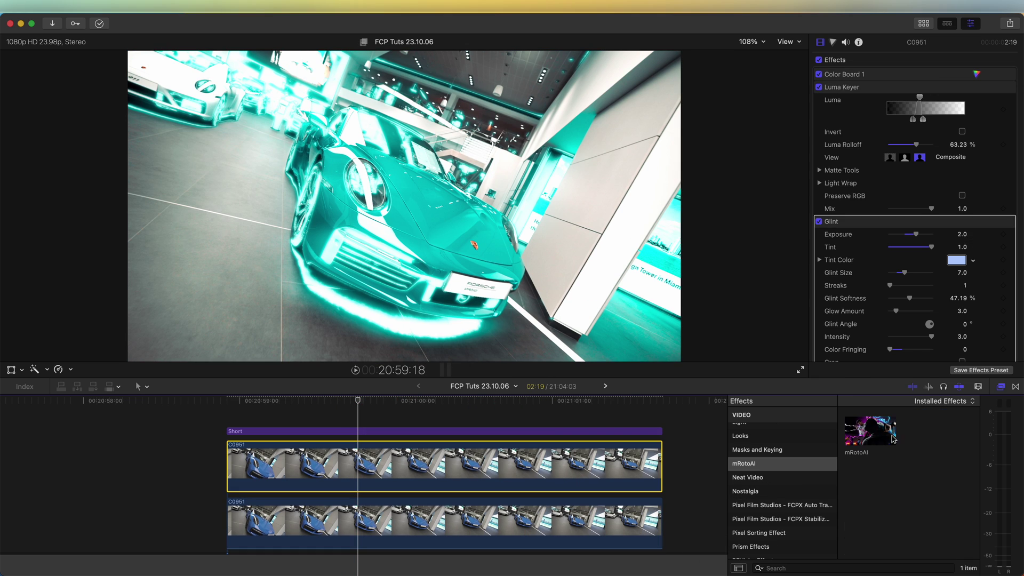
# Apply mRotoAI to the upper clip and brush a mask over the Porsche's roof, hood and side
pyautogui.moveTo(869, 429); pyautogui.dragTo(390, 472)
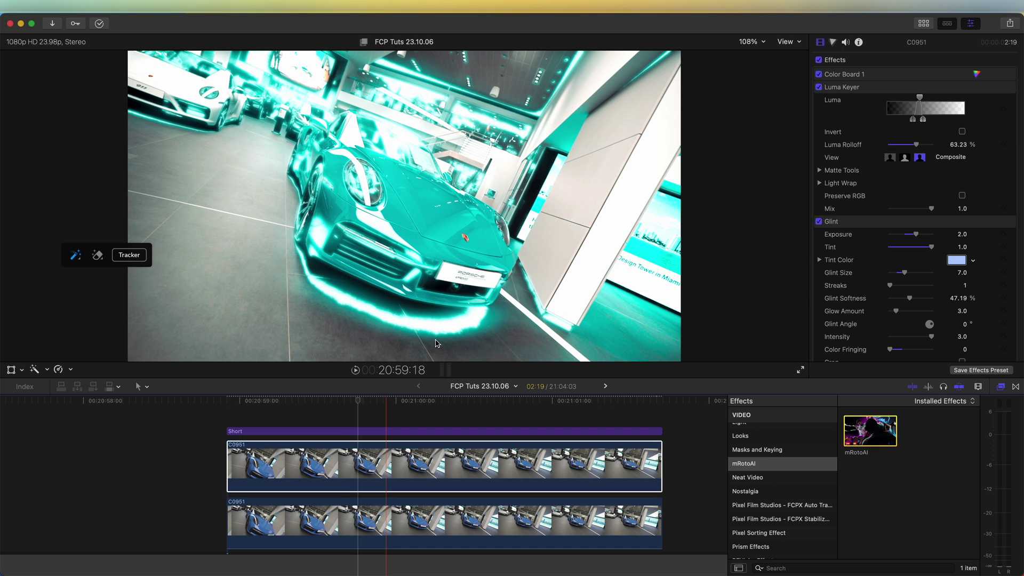
pyautogui.scroll(-8, 855, 175)
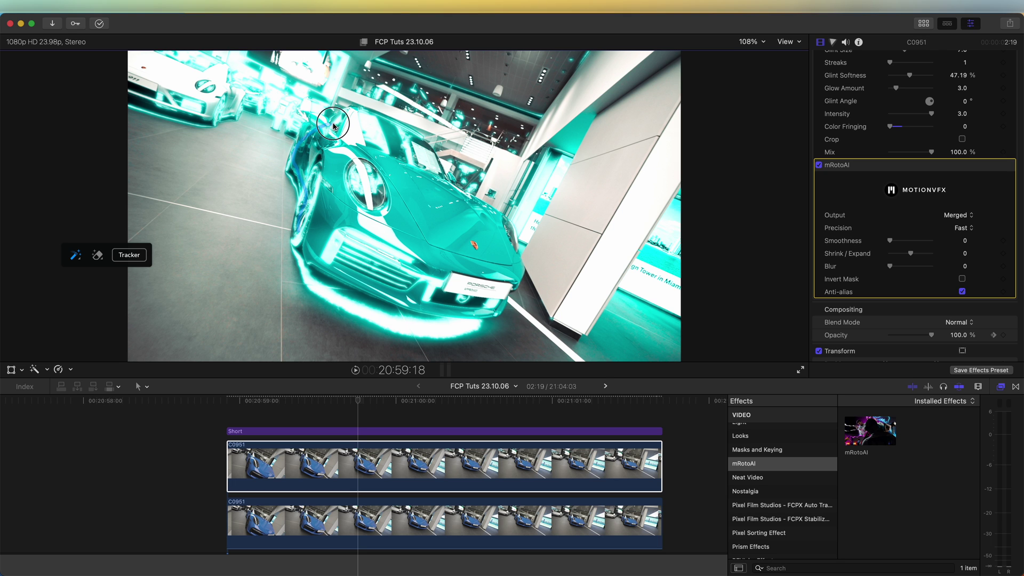
pyautogui.moveTo(333, 126); pyautogui.dragTo(367, 122)
pyautogui.moveTo(417, 158); pyautogui.dragTo(478, 210)
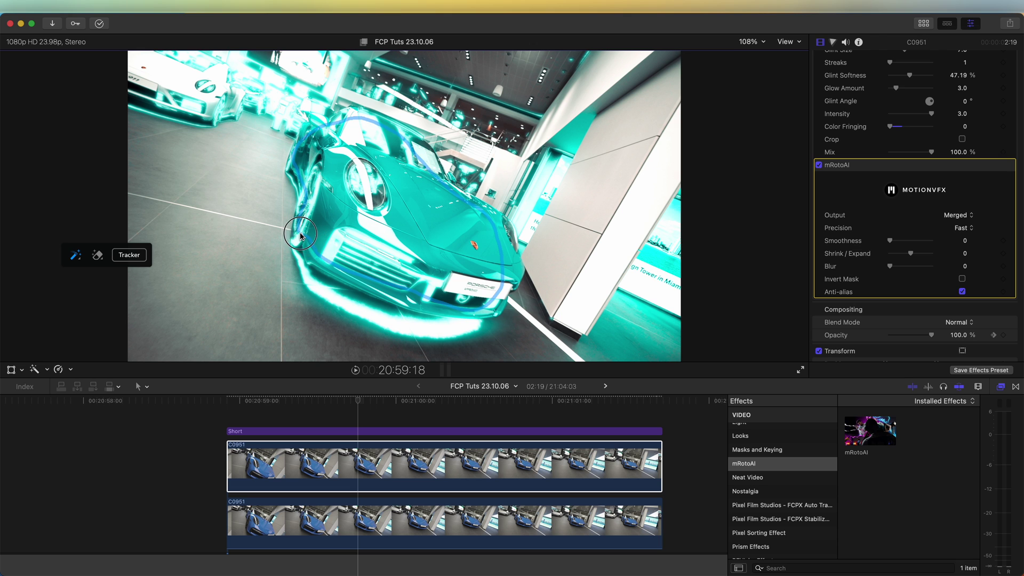
pyautogui.moveTo(300, 235); pyautogui.dragTo(292, 181)
pyautogui.scroll(5, 907, 160)
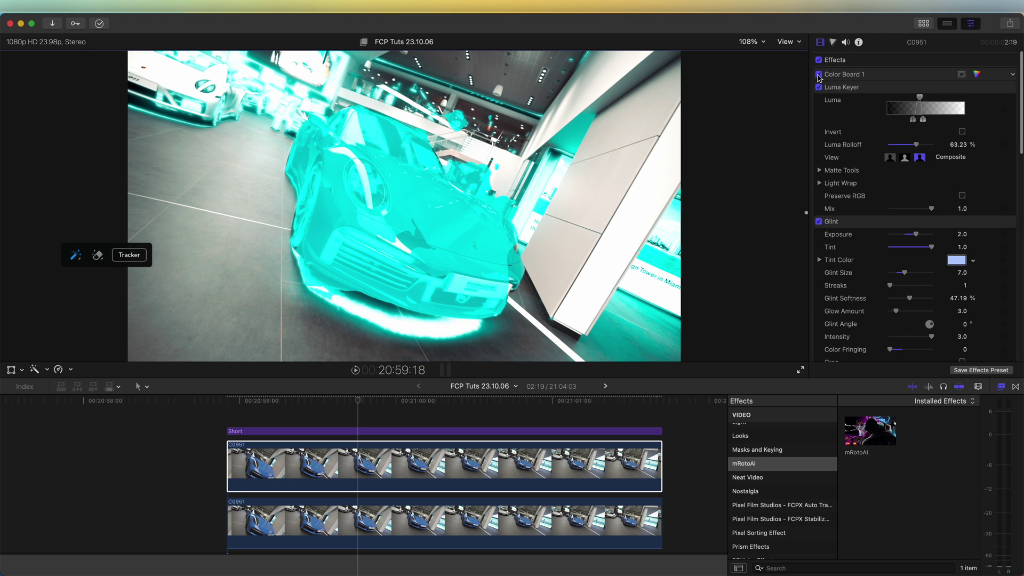
pyautogui.scroll(-4, 820, 80)
# Switch off Glint, Luma Keyer and Color Board 1, and select the car's mask
pyautogui.click(820, 118)
pyautogui.scroll(4, 820, 118)
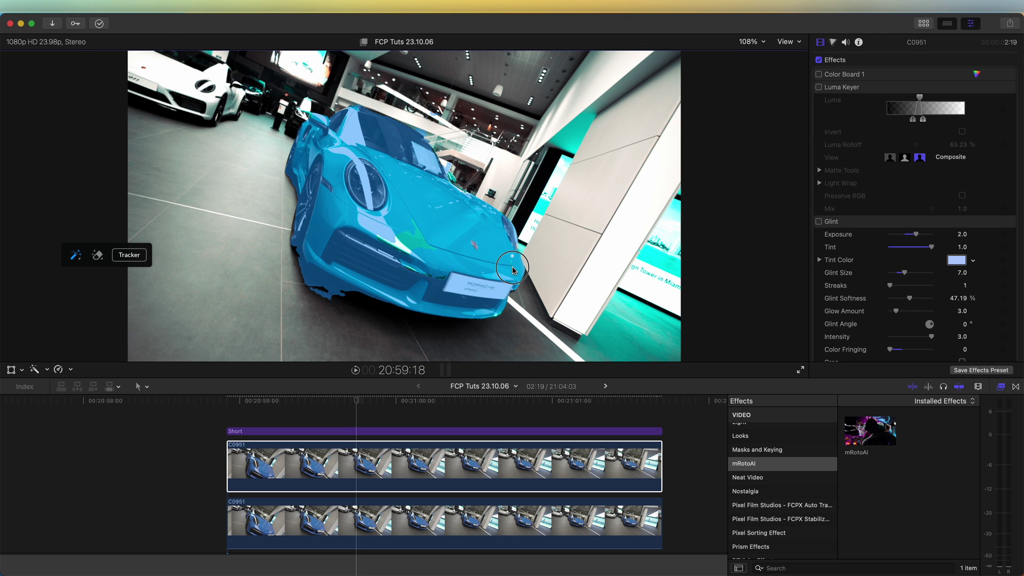
pyautogui.click(439, 241)
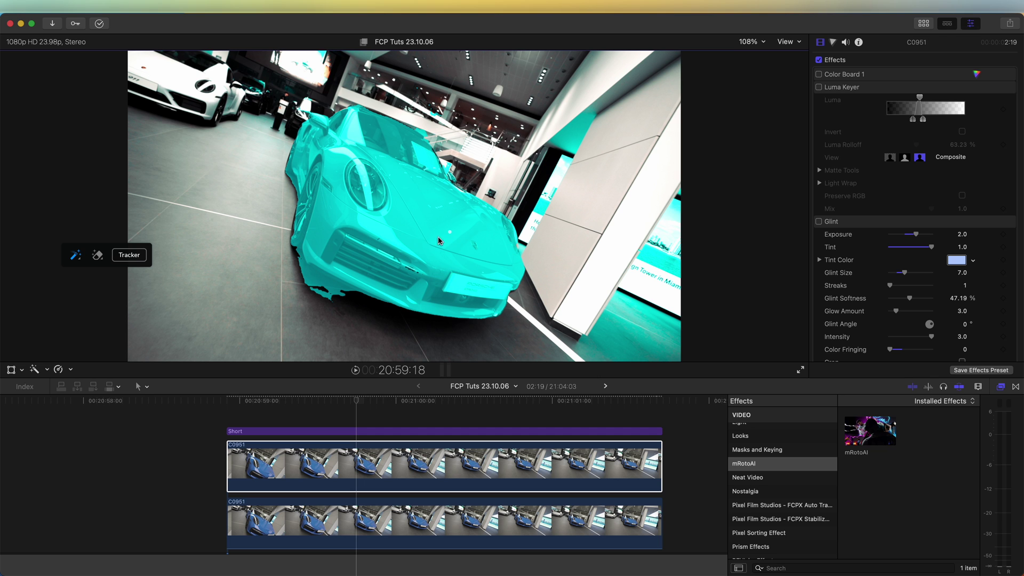
# Erase the stray mask along the lower-left bumper with the Alt eraser brush
pyautogui.click(379, 243)
pyautogui.press('alt')
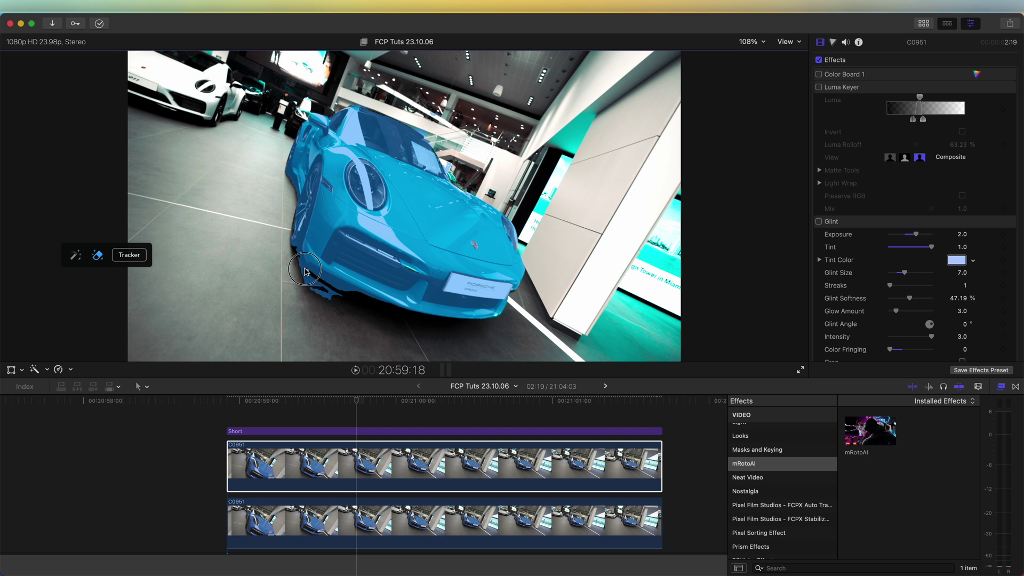
pyautogui.moveTo(323, 279); pyautogui.dragTo(307, 280)
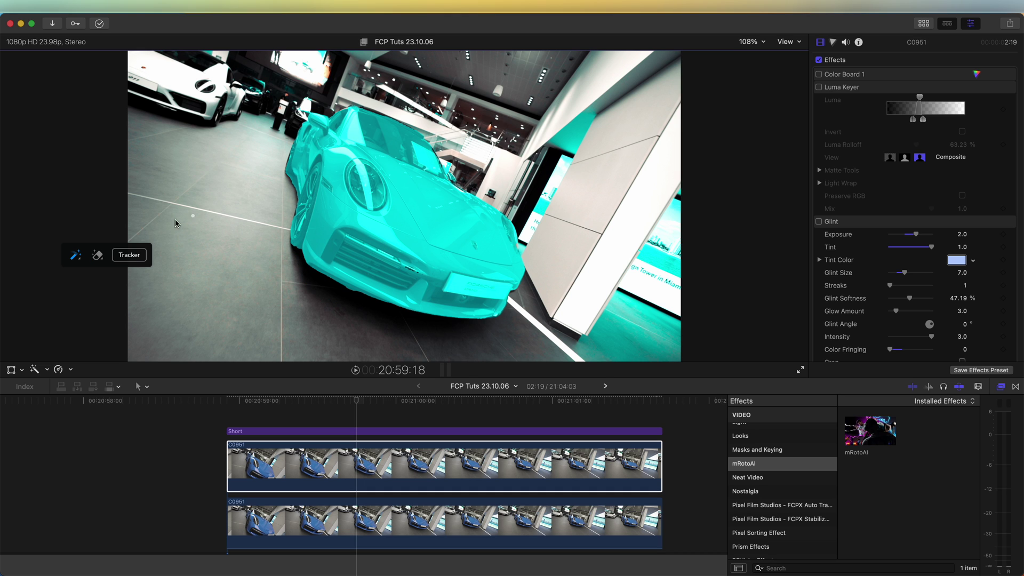
pyautogui.click(134, 255)
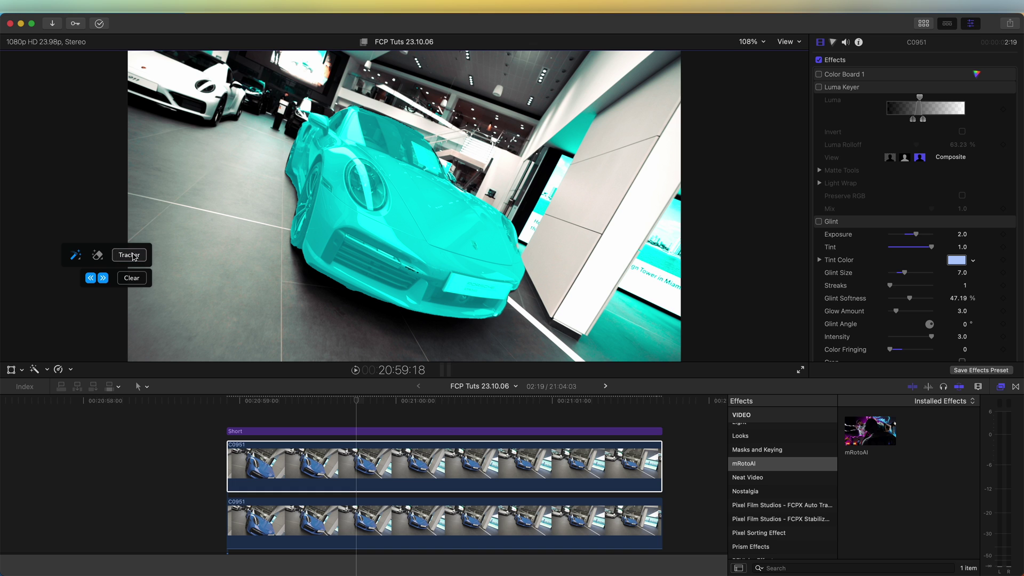
# Track the mRotoAI car mask forward through the clip and check the result
pyautogui.click(104, 278)
pyautogui.press('space')
# Set the mRotoAI Output to Masked Video
pyautogui.scroll(-10, 859, 212)
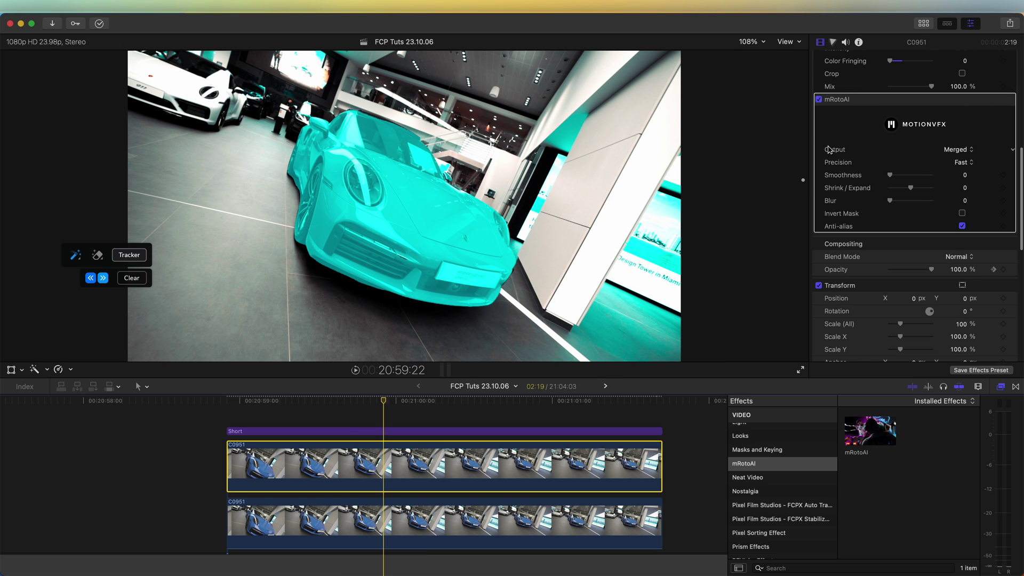
pyautogui.click(956, 149)
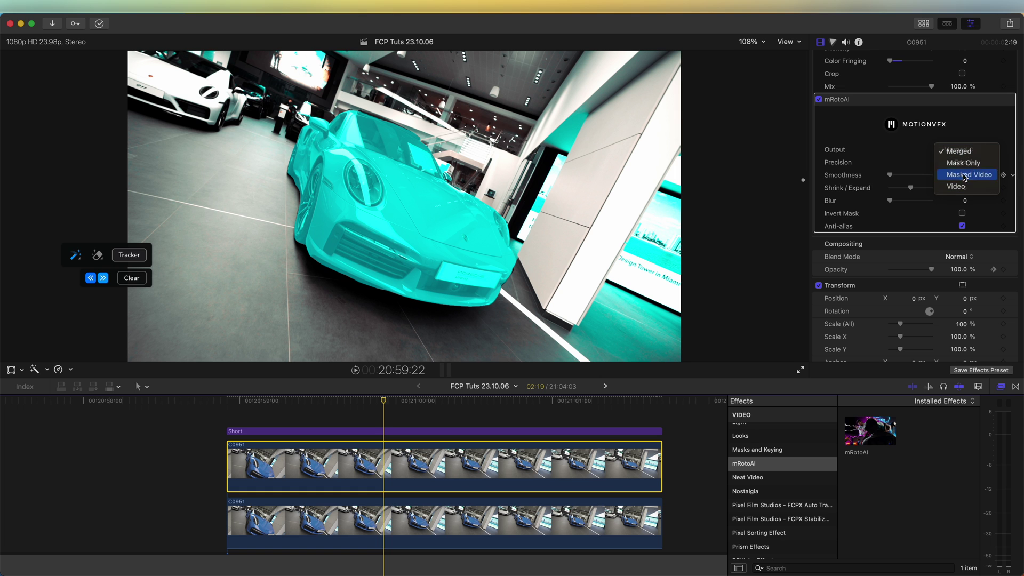
pyautogui.click(965, 175)
# Re-enable Glint, turn on Invert Mask, and play the clip to review
pyautogui.scroll(5, 910, 138)
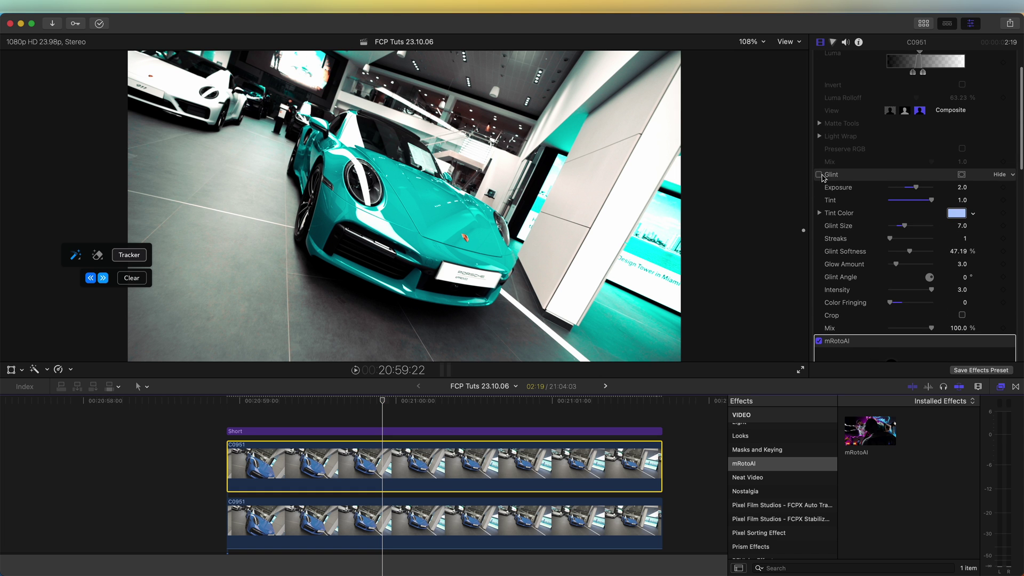
pyautogui.click(819, 175)
pyautogui.scroll(3, 822, 133)
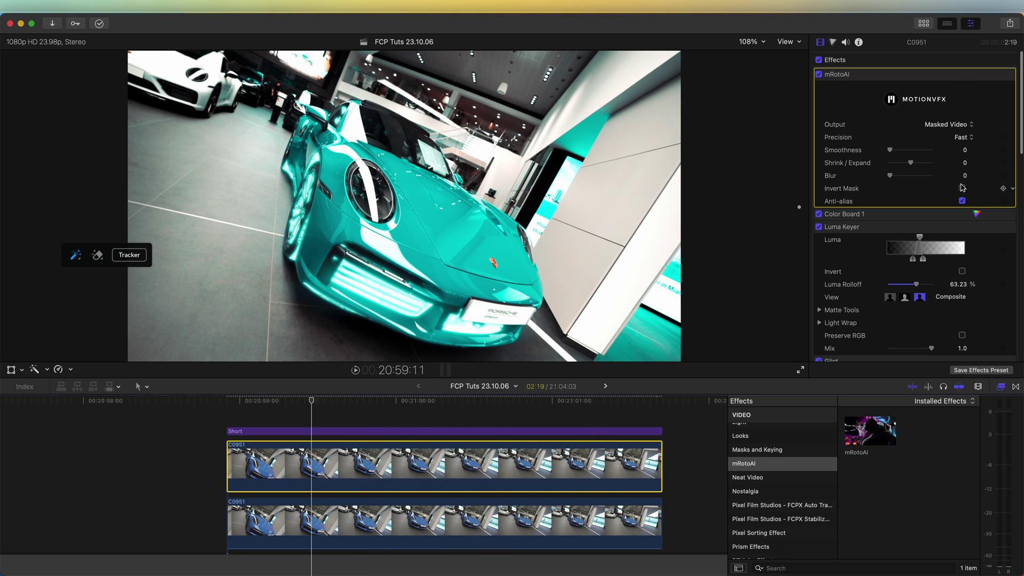
pyautogui.click(963, 188)
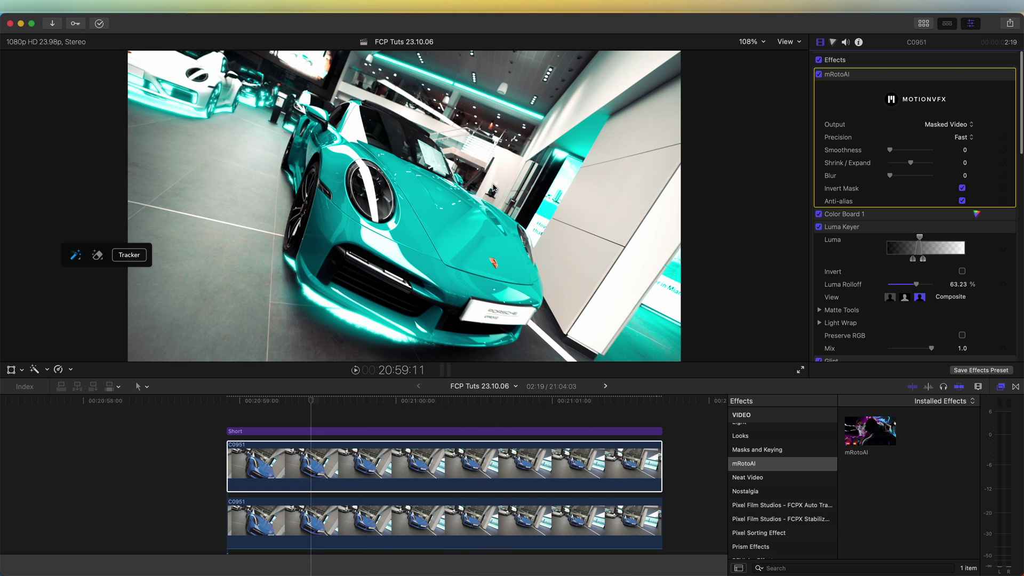
pyautogui.press('space')
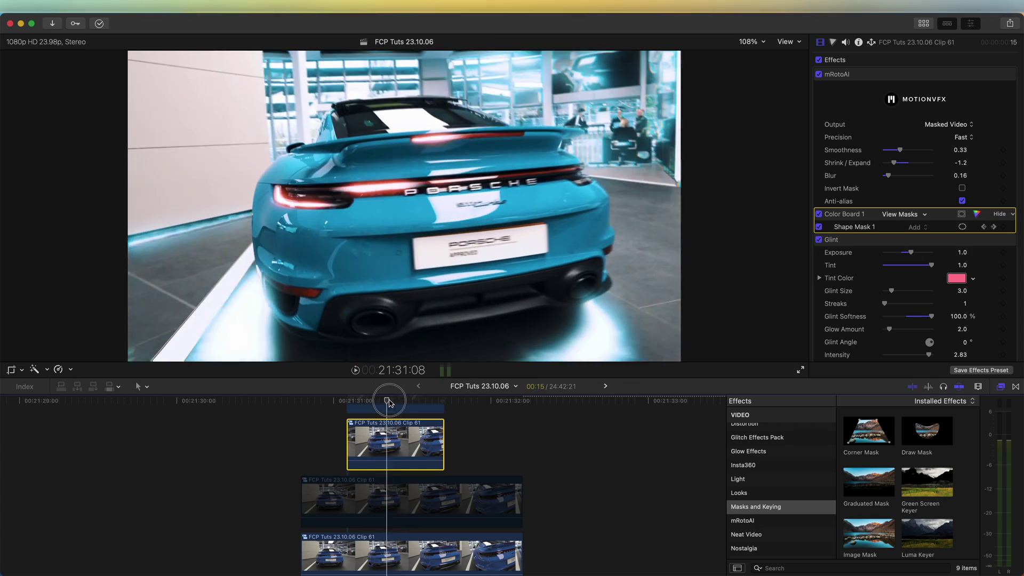
# Duplicate the rear-view Porsche clip as a connected copy stacked above itself
pyautogui.moveTo(394, 399); pyautogui.dragTo(395, 400)
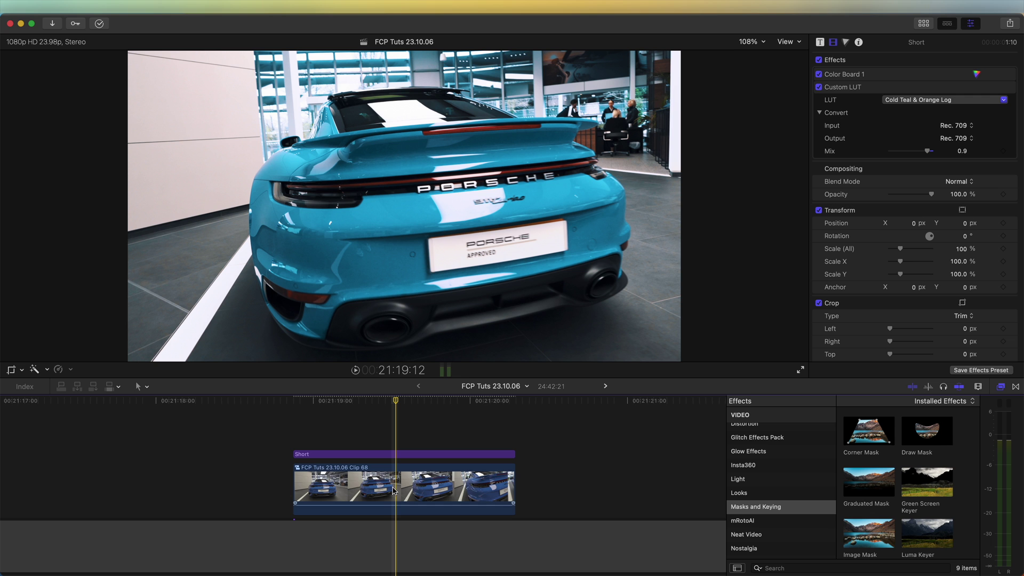
pyautogui.moveTo(394, 490); pyautogui.dragTo(395, 456)
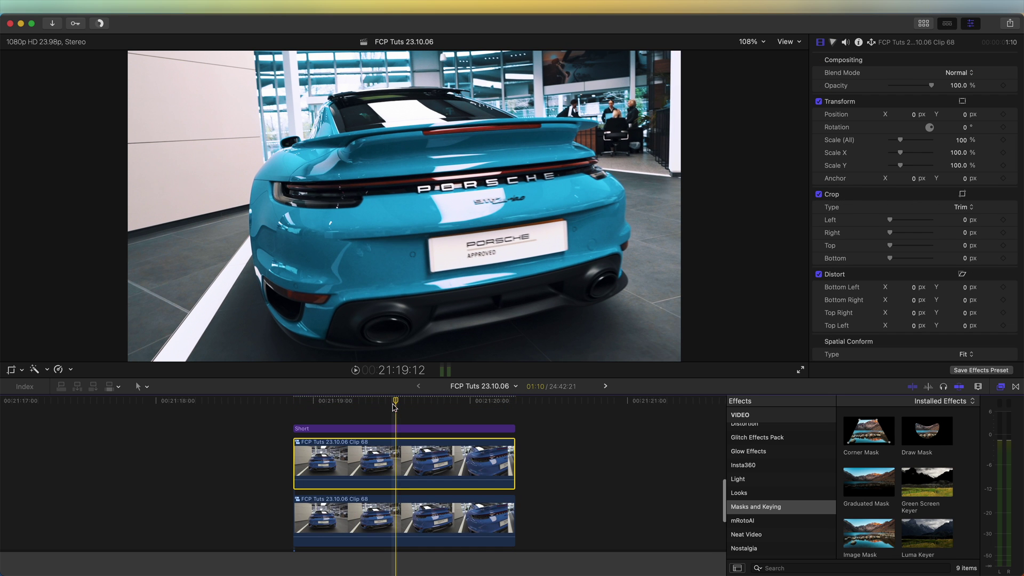
pyautogui.click(394, 404)
# Apply the mRotoAI effect to the upper copy of the rear-view clip
pyautogui.scroll(-1, 763, 515)
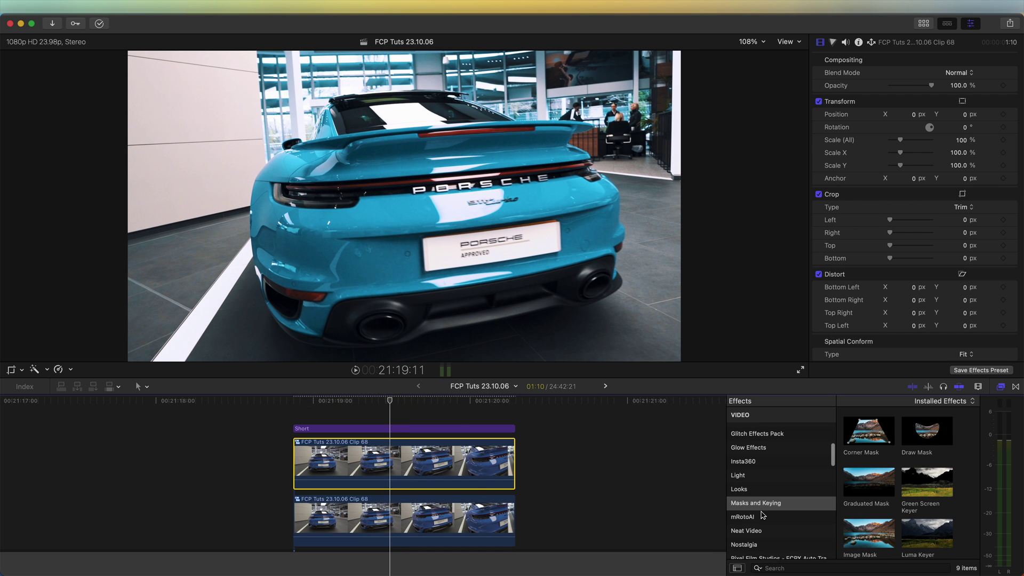
pyautogui.click(768, 516)
pyautogui.moveTo(865, 434)
pyautogui.mouseDown()
pyautogui.moveTo(688, 421)
pyautogui.moveTo(406, 463)
pyautogui.mouseUp()
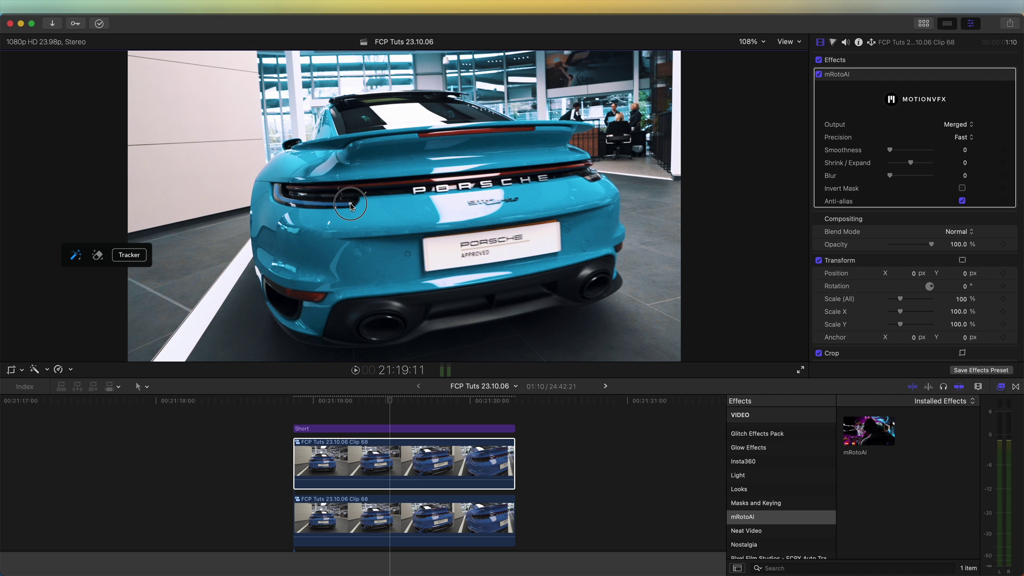
# Track the mRotoAI car mask forward through the clip and scrub back to review it
pyautogui.click(129, 256)
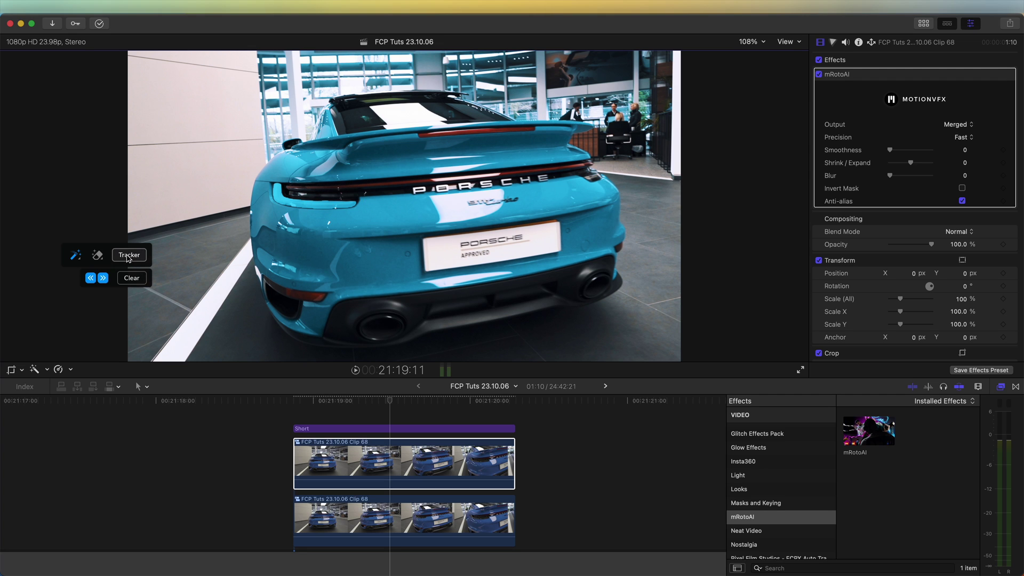
pyautogui.click(103, 278)
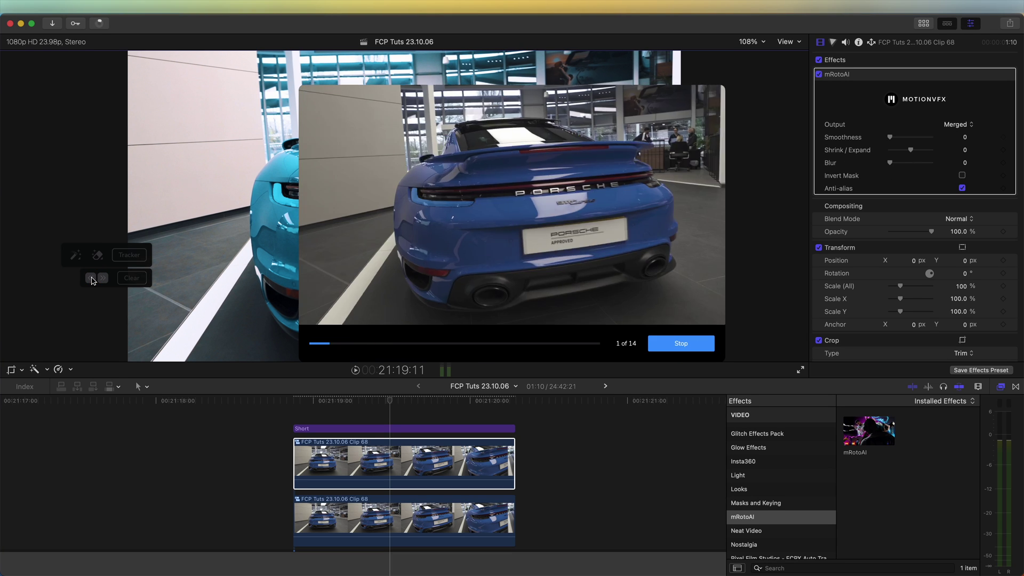
pyautogui.click(450, 407)
pyautogui.moveTo(450, 407); pyautogui.dragTo(352, 408)
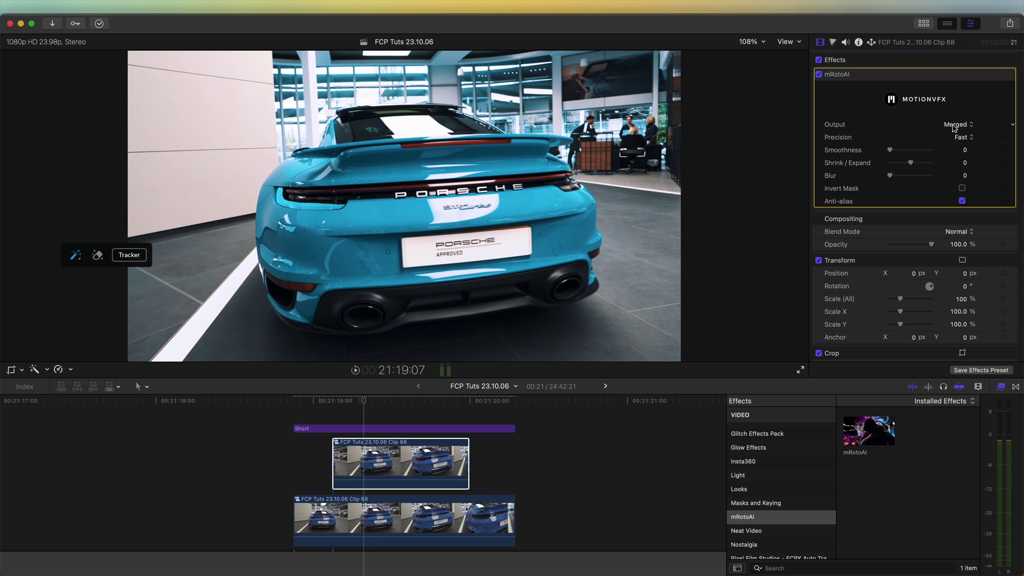
# Set the mRotoAI Output mode to Masked Video
pyautogui.click(955, 125)
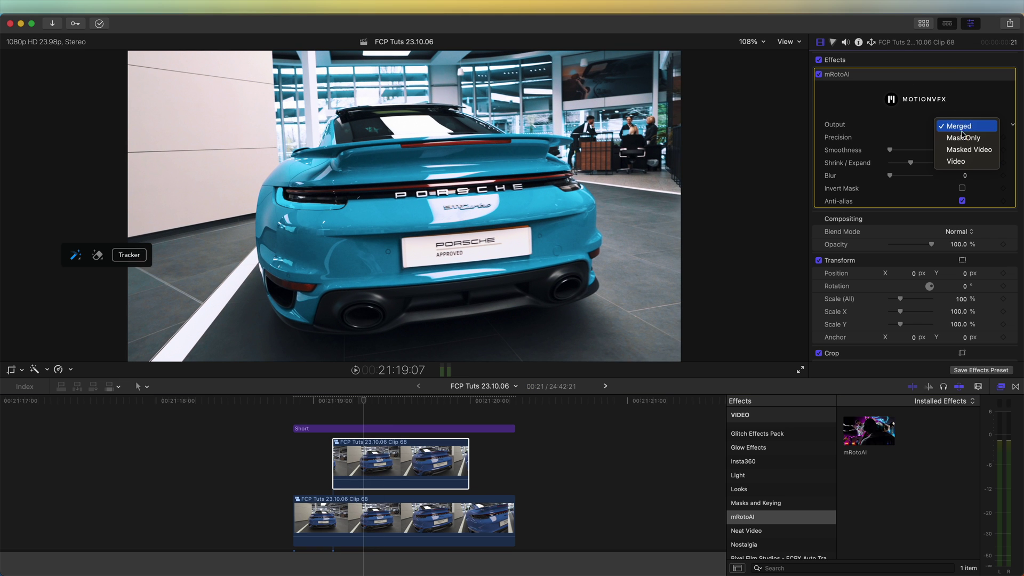
pyautogui.click(961, 150)
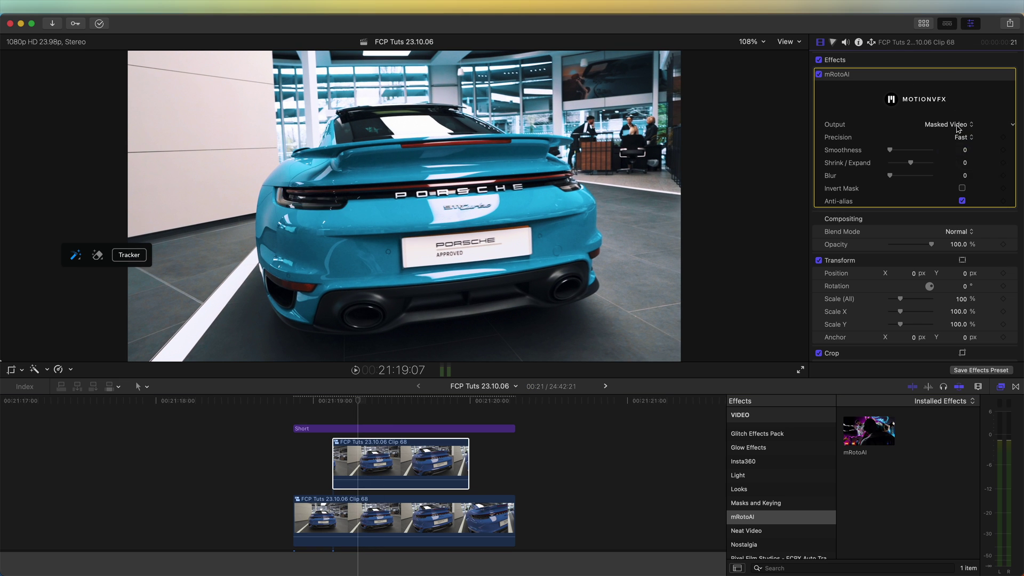
pyautogui.click(833, 42)
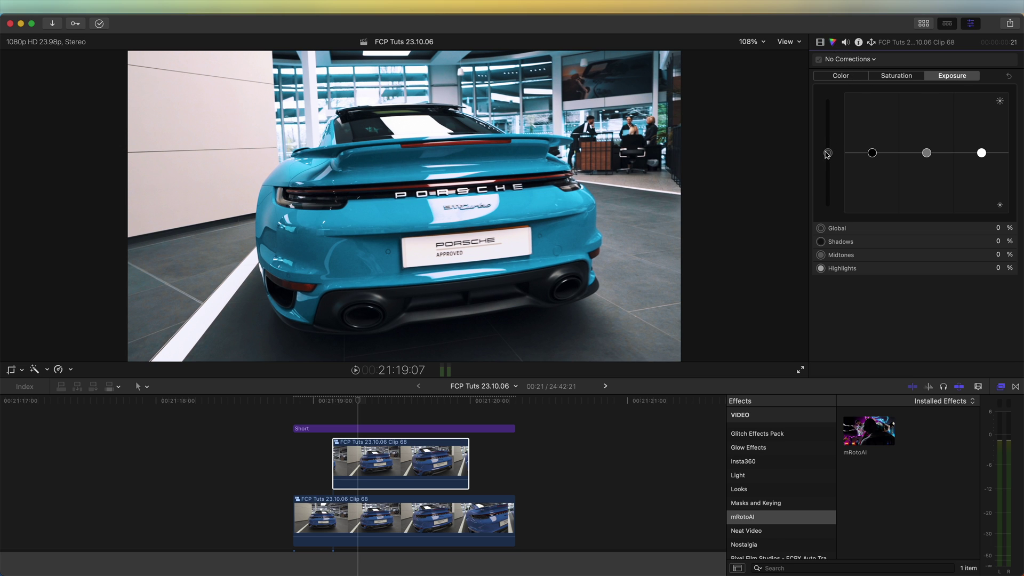
# Raise the Color Board Global exposure to 86% and preview the brightened car clip
pyautogui.moveTo(828, 154); pyautogui.dragTo(826, 95)
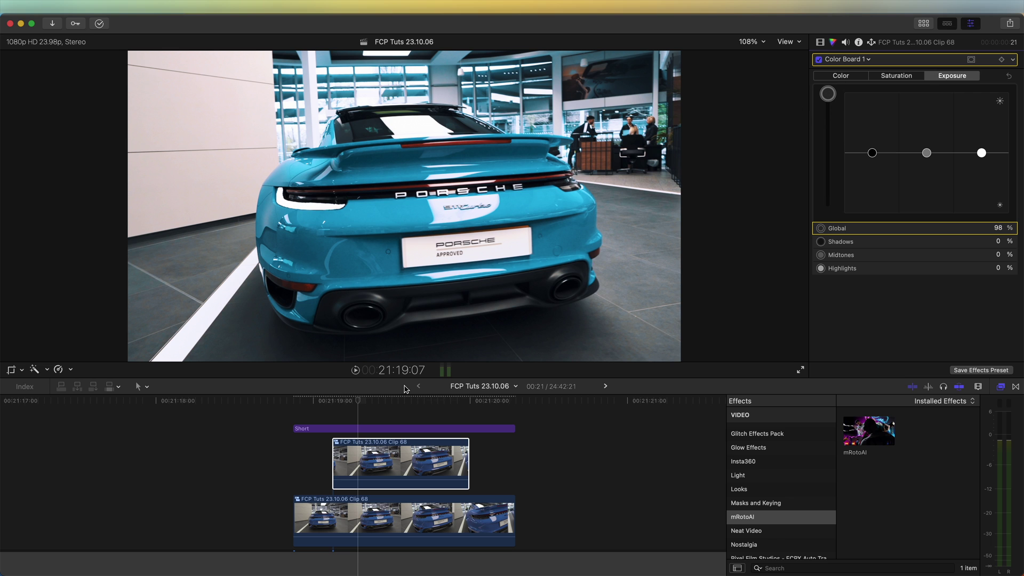
pyautogui.press('space')
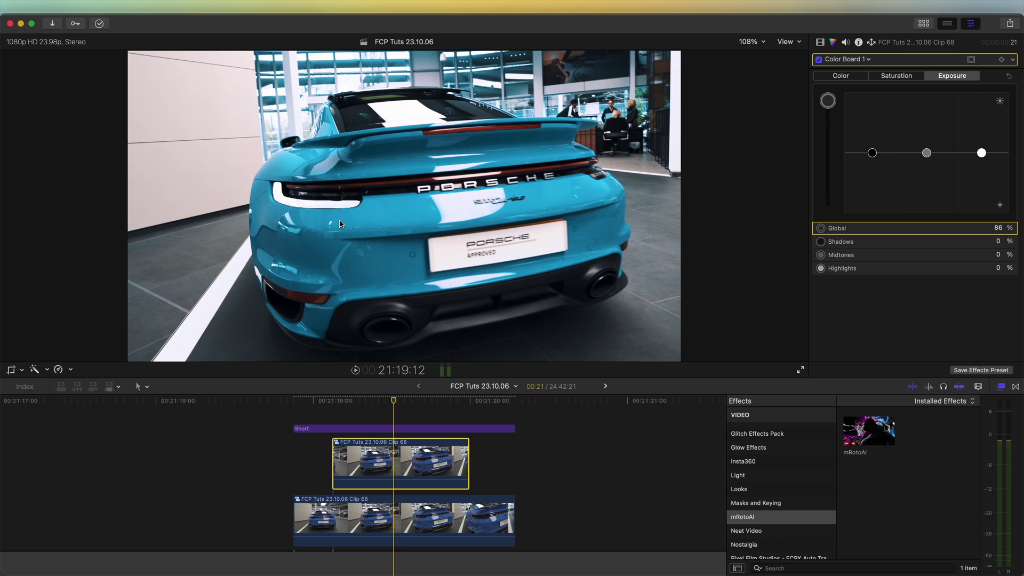
pyautogui.click(970, 60)
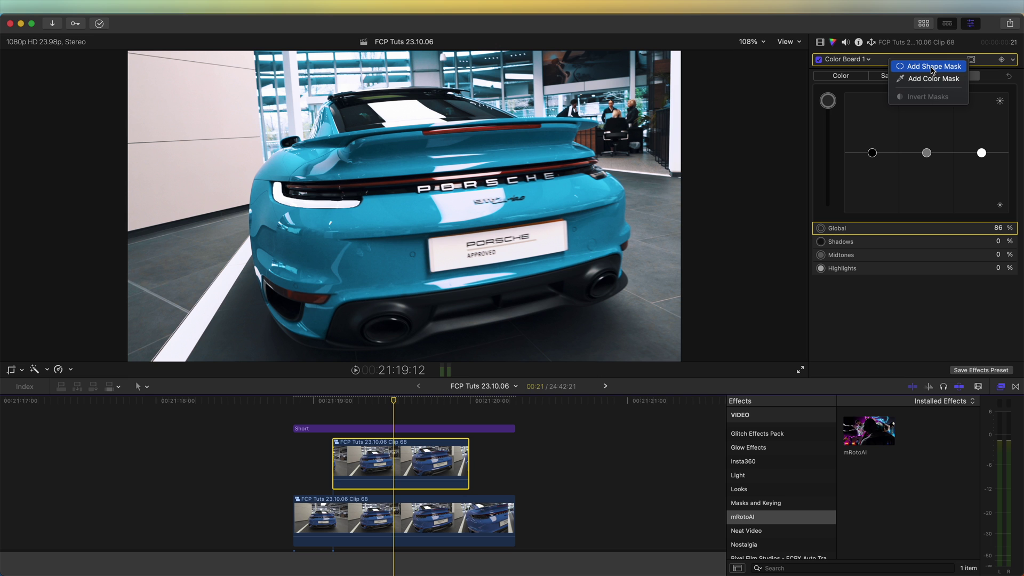
# Add an oval Shape Mask to the correction, placed over the left tail-light
pyautogui.click(932, 67)
pyautogui.moveTo(404, 207); pyautogui.dragTo(244, 197)
pyautogui.press('Left')
pyautogui.press('Left')
pyautogui.press('Left')
pyautogui.press('Left')
pyautogui.press('Left')
pyautogui.press('Left')
pyautogui.press('Left')
pyautogui.press('Left')
pyautogui.press('Left')
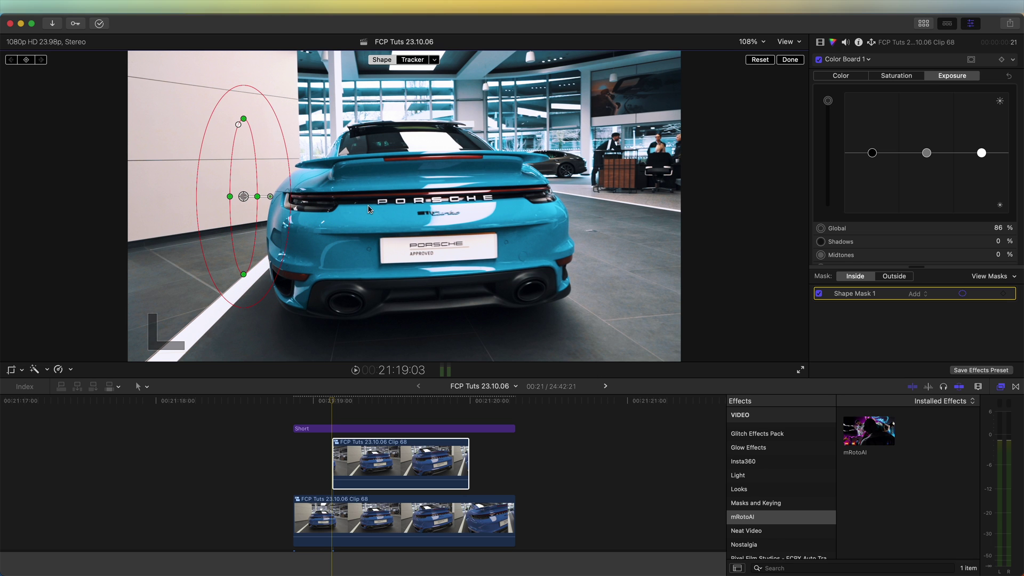
pyautogui.click(338, 403)
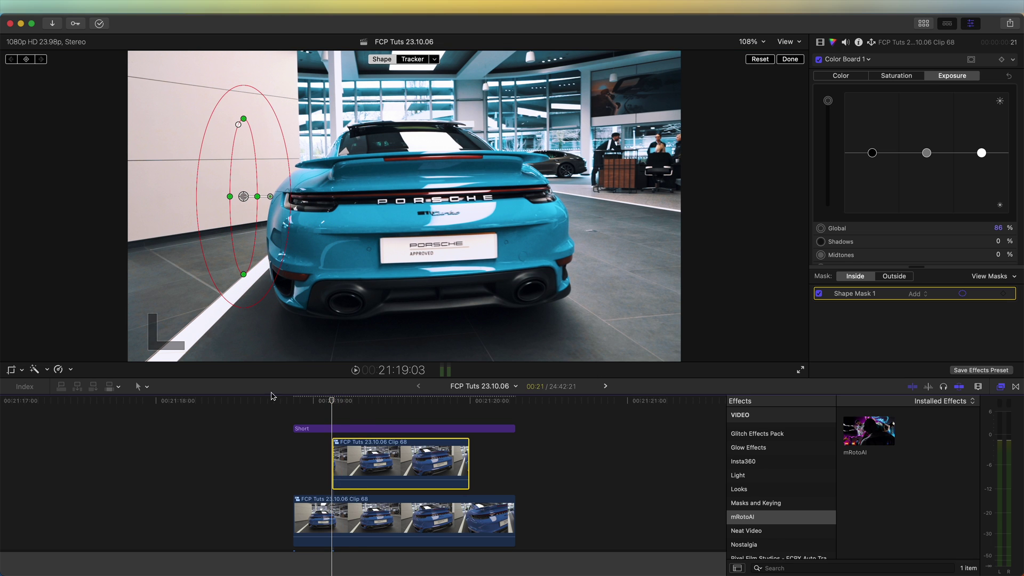
# Keyframe the mask's position at two times so it slides right across the tail-light
pyautogui.click(1004, 294)
pyautogui.moveTo(424, 401); pyautogui.dragTo(465, 401)
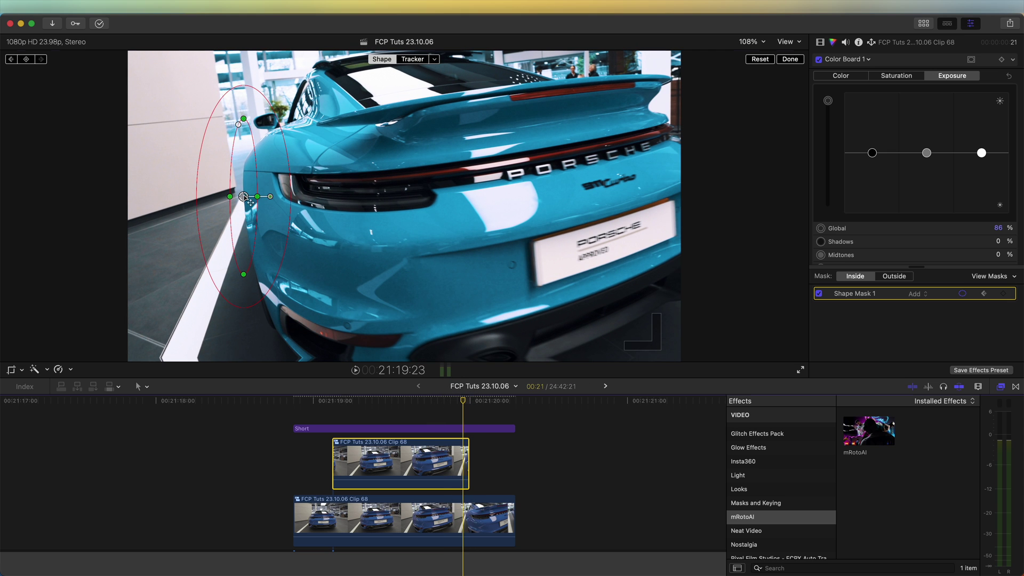
pyautogui.moveTo(243, 197); pyautogui.dragTo(472, 195)
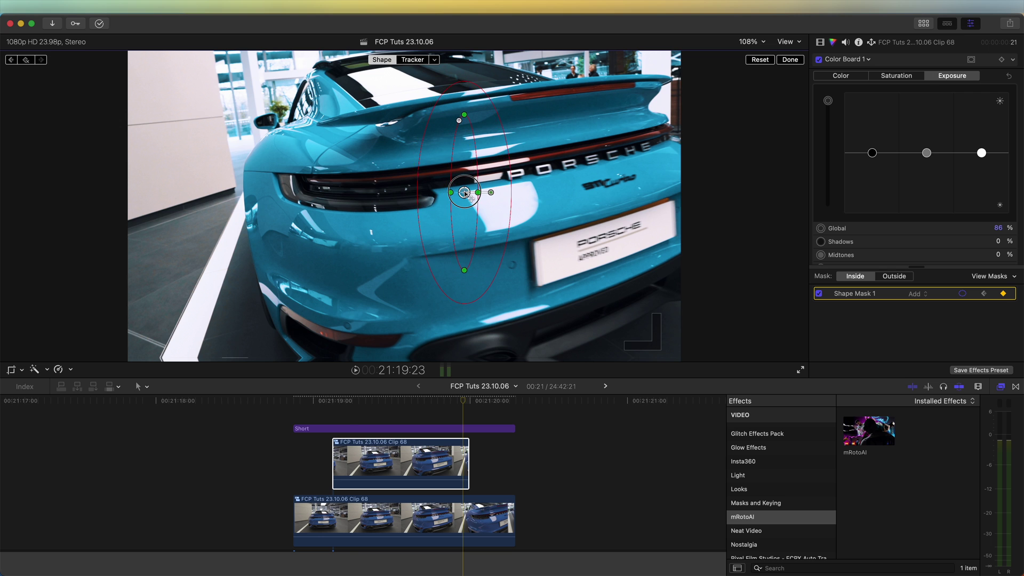
pyautogui.moveTo(343, 401); pyautogui.dragTo(386, 399)
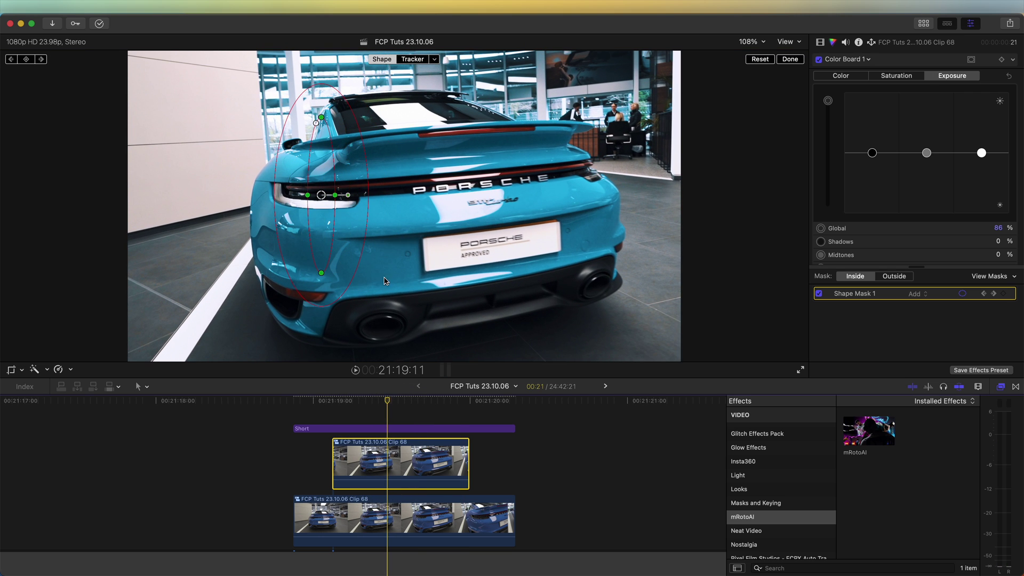
pyautogui.click(792, 61)
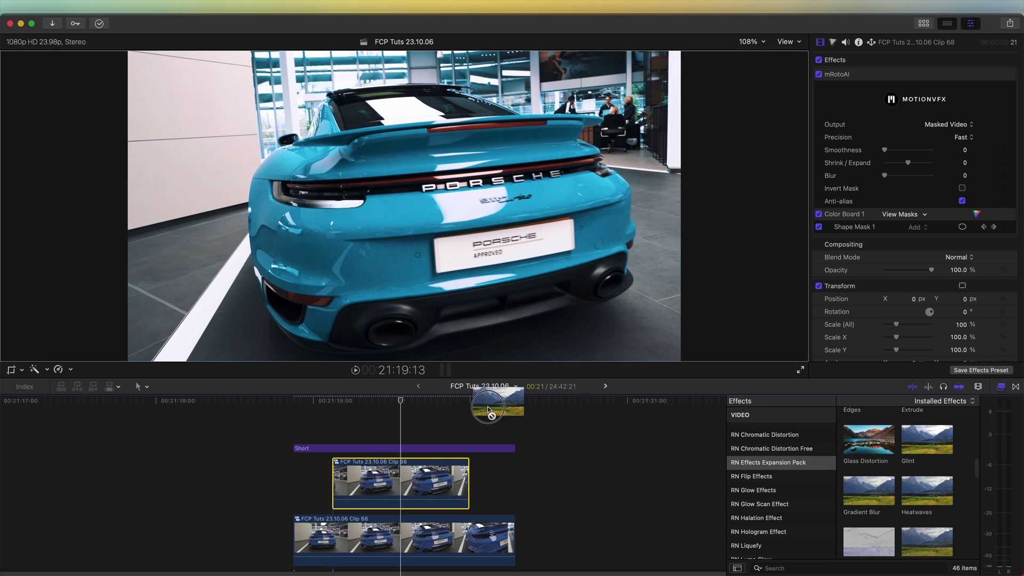
# Apply Glint with a red tint and Intensity 2.81, and set mRotoAI Shrink/Expand to -0.62
pyautogui.moveTo(496, 405); pyautogui.dragTo(398, 486)
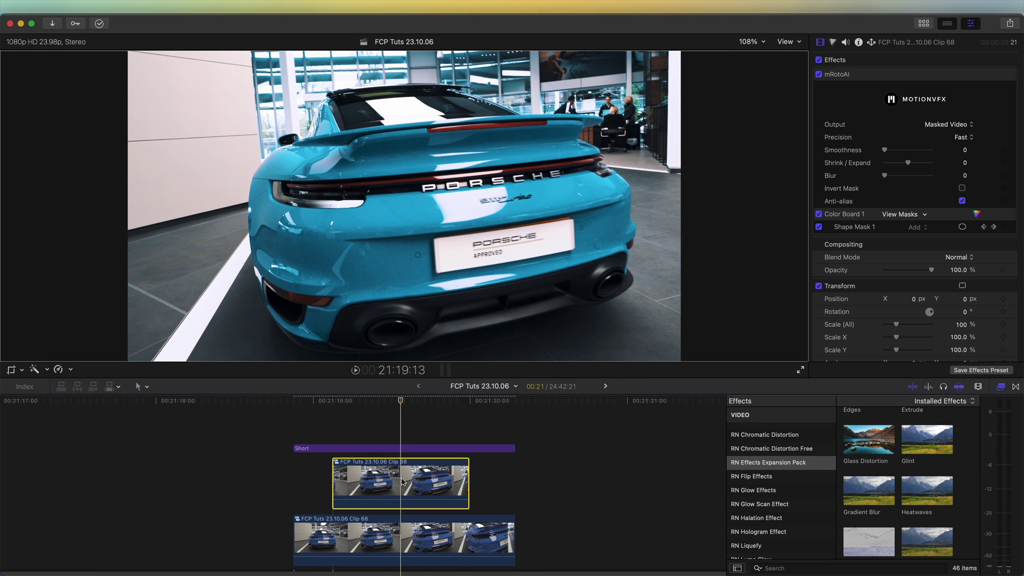
pyautogui.click(956, 259)
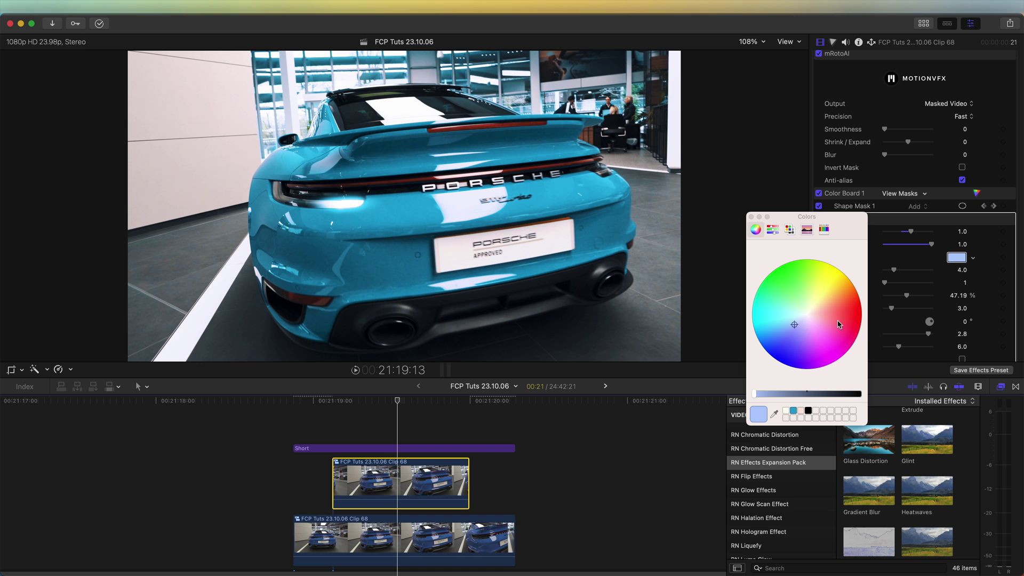
pyautogui.moveTo(833, 317)
pyautogui.mouseDown()
pyautogui.moveTo(859, 305)
pyautogui.moveTo(827, 319)
pyautogui.moveTo(839, 318)
pyautogui.mouseUp()
pyautogui.click(930, 321)
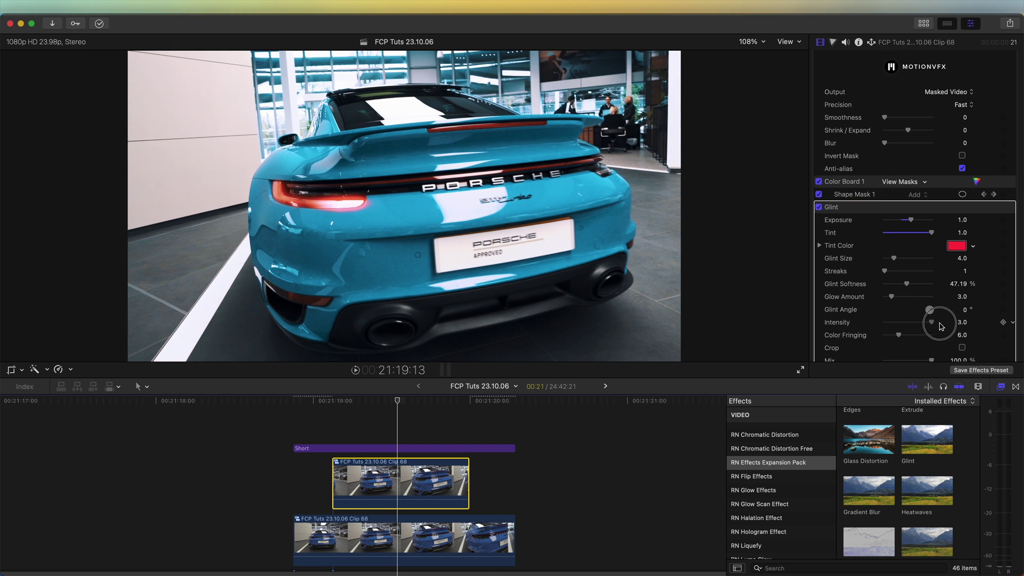
pyautogui.moveTo(913, 220); pyautogui.dragTo(914, 221)
pyautogui.scroll(1, 913, 221)
pyautogui.moveTo(908, 148); pyautogui.dragTo(901, 151)
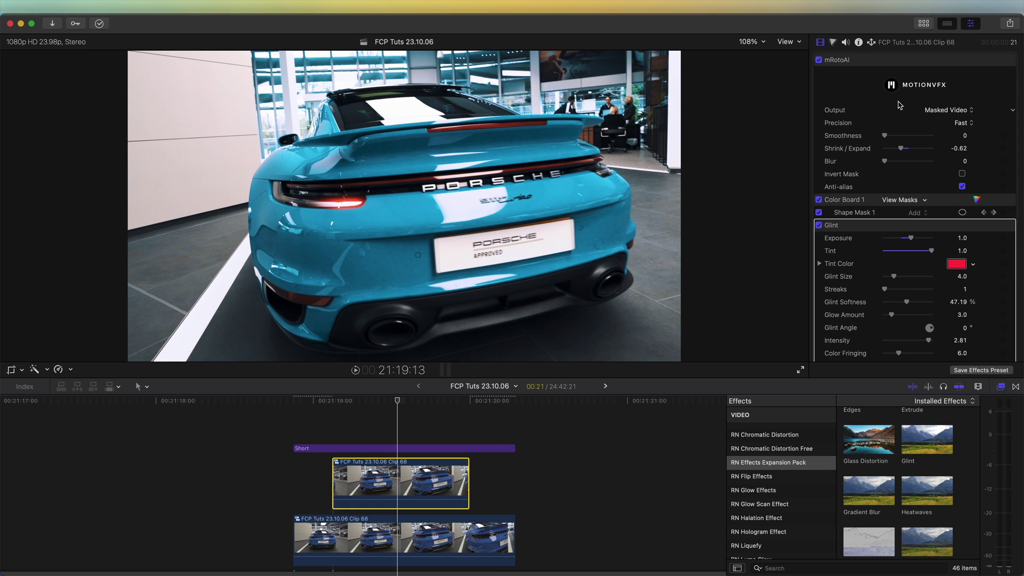
# Tighten the mRotoAI mask to Shrink/Expand -0.94 with a 0.27 edge Blur
pyautogui.moveTo(902, 150); pyautogui.dragTo(896, 150)
pyautogui.moveTo(884, 160); pyautogui.dragTo(897, 164)
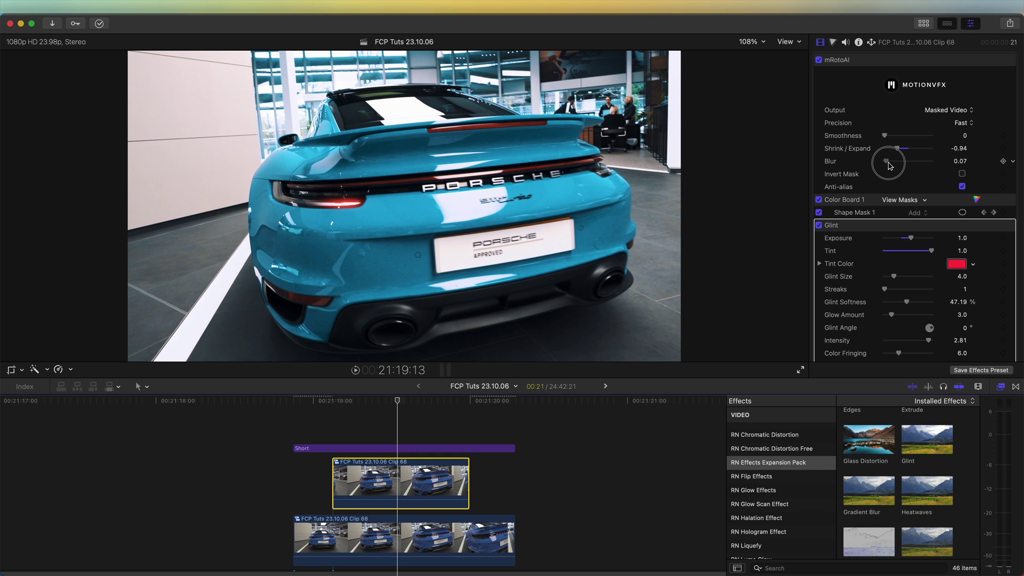
pyautogui.click(463, 416)
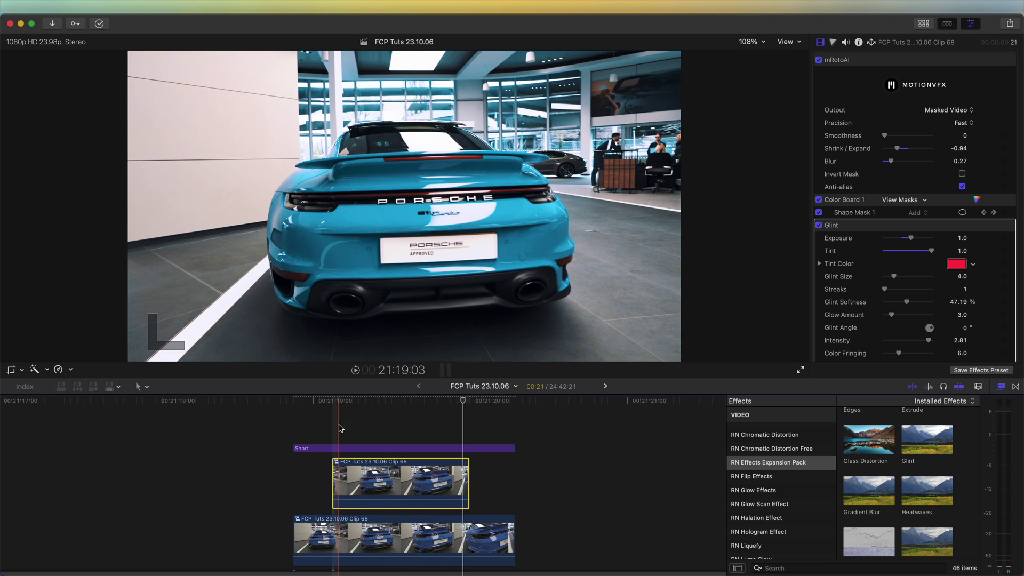
pyautogui.click(357, 404)
pyautogui.moveTo(357, 404)
pyautogui.mouseDown()
pyautogui.moveTo(341, 404)
pyautogui.moveTo(425, 404)
pyautogui.moveTo(362, 403)
pyautogui.mouseUp()
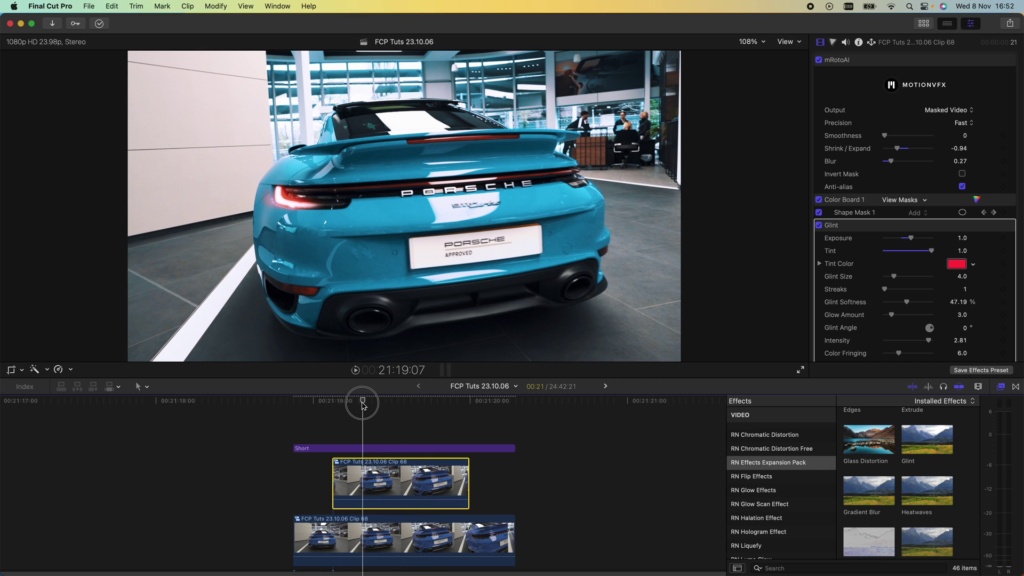